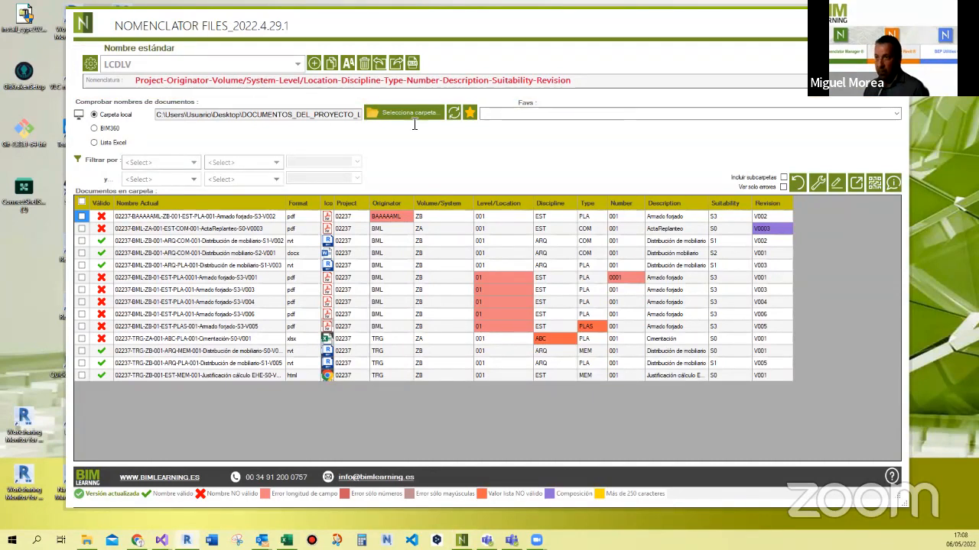
- Choose LCDLV as the naming standard and open its configuration
click(298, 64)
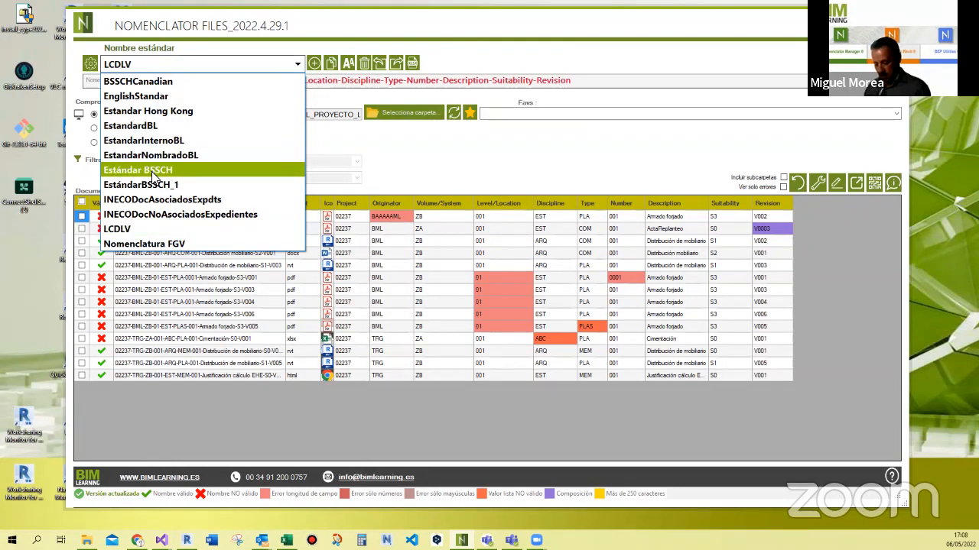
click(152, 176)
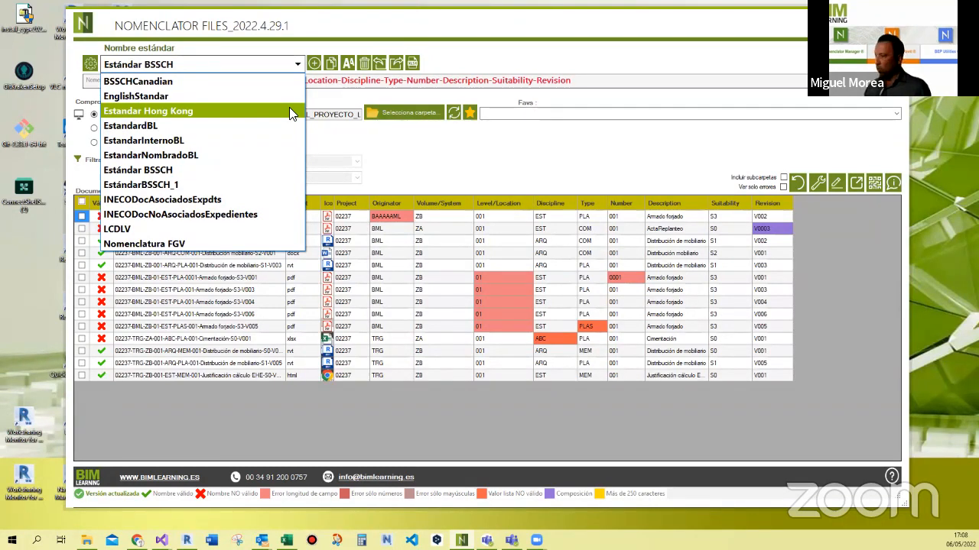
click(138, 229)
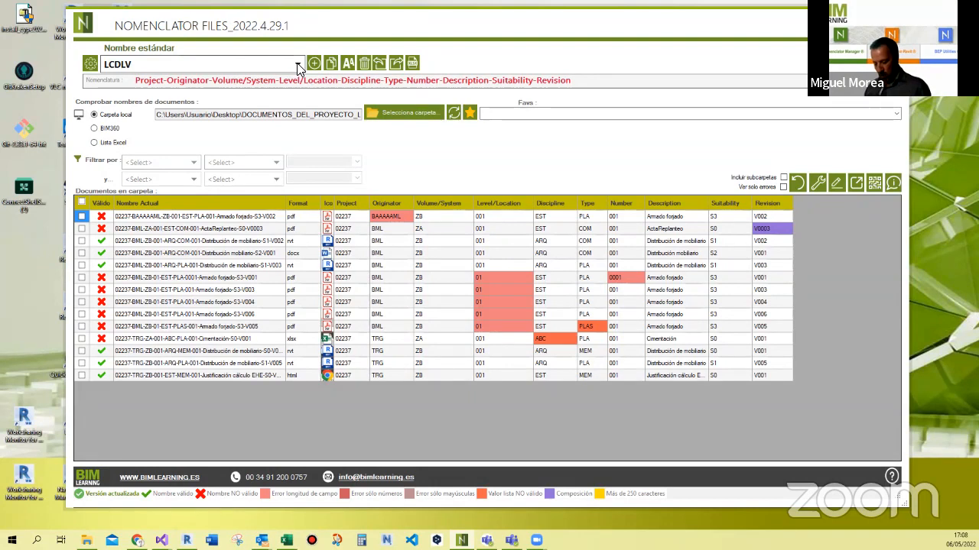
click(91, 66)
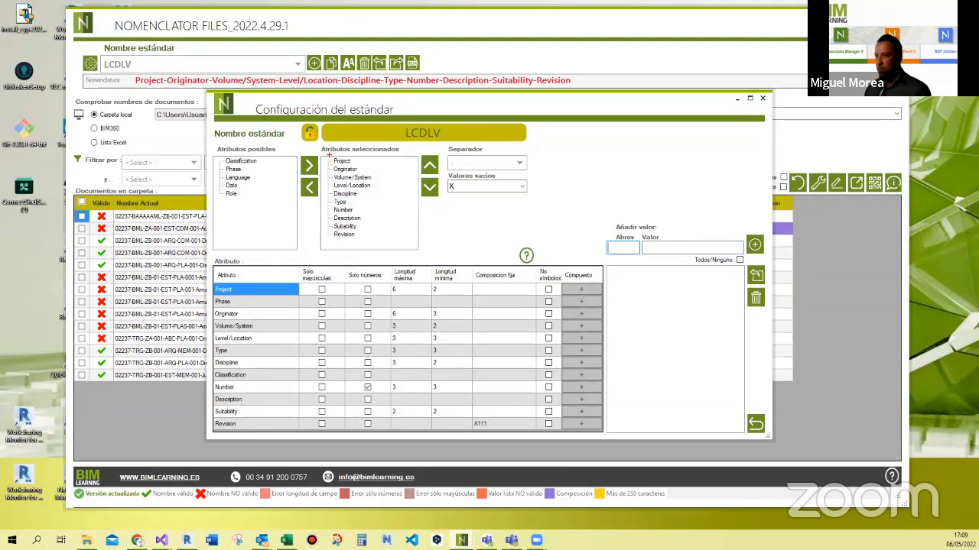
- Examine the list of selected attributes that make up the LCDLV standard
mouse_move(315, 145)
mouse_down()
mouse_move(320, 164)
mouse_move(444, 266)
mouse_move(441, 252)
mouse_up()
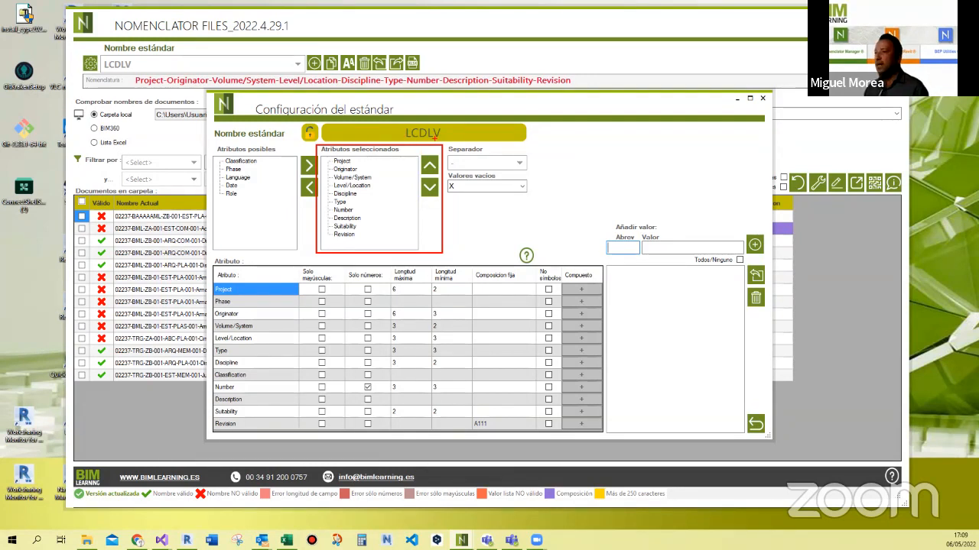
click(346, 168)
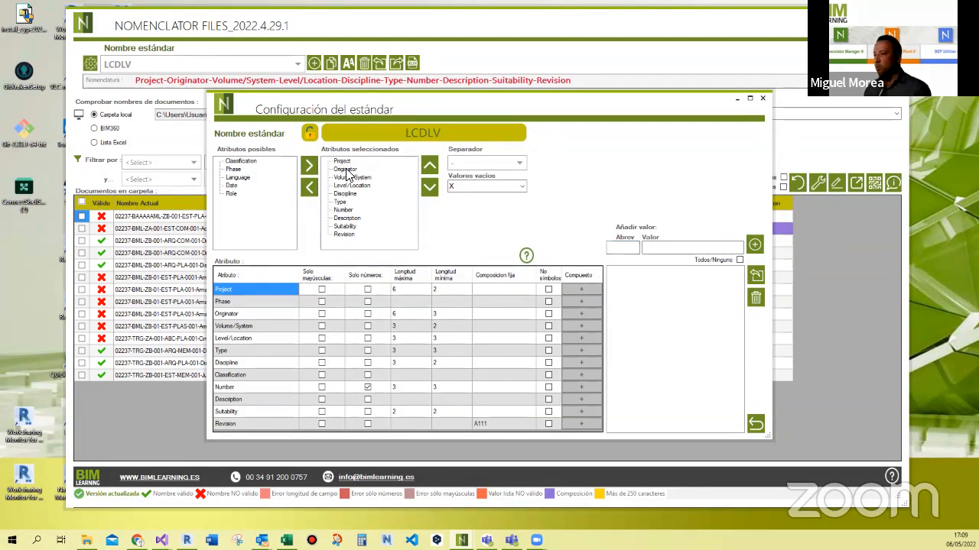
click(347, 173)
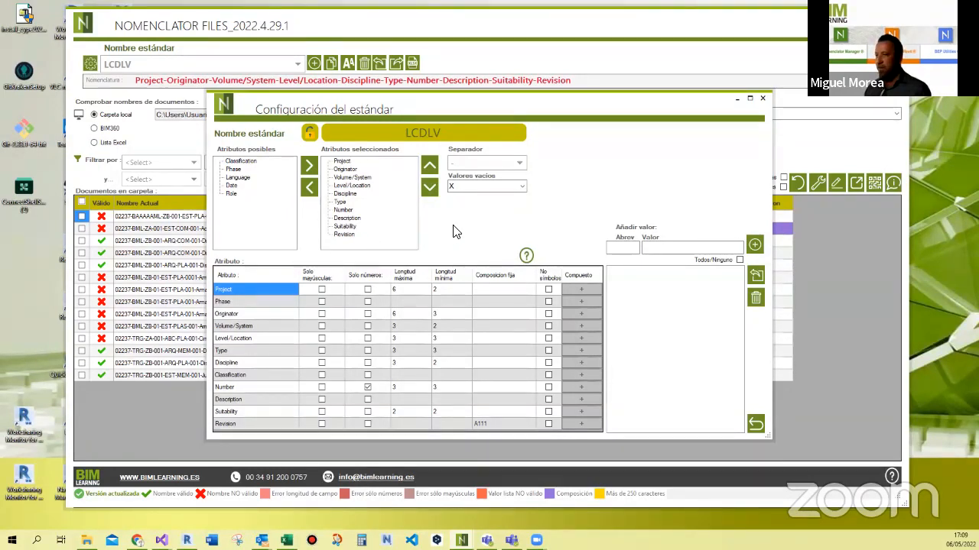
click(344, 164)
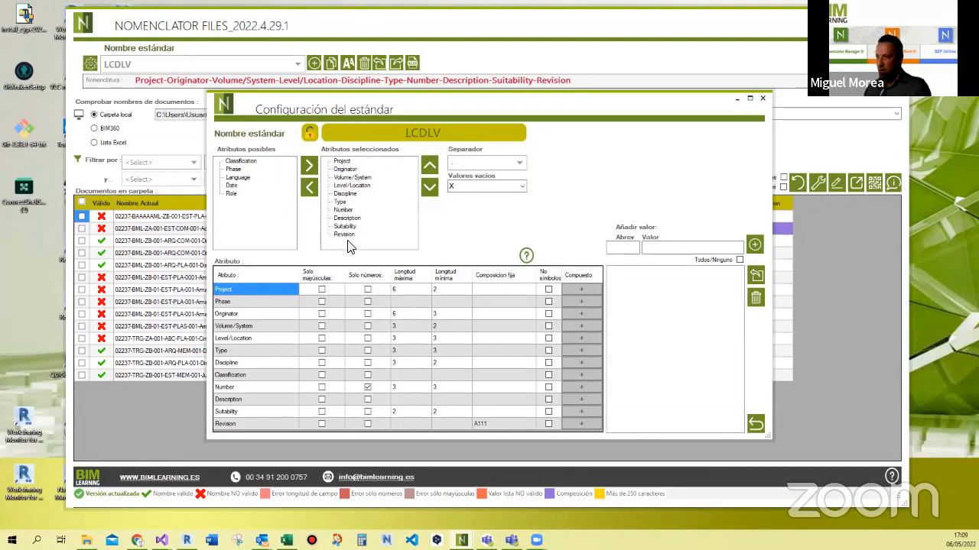
- Review the available options for the field separator and for empty values without changing them
click(520, 163)
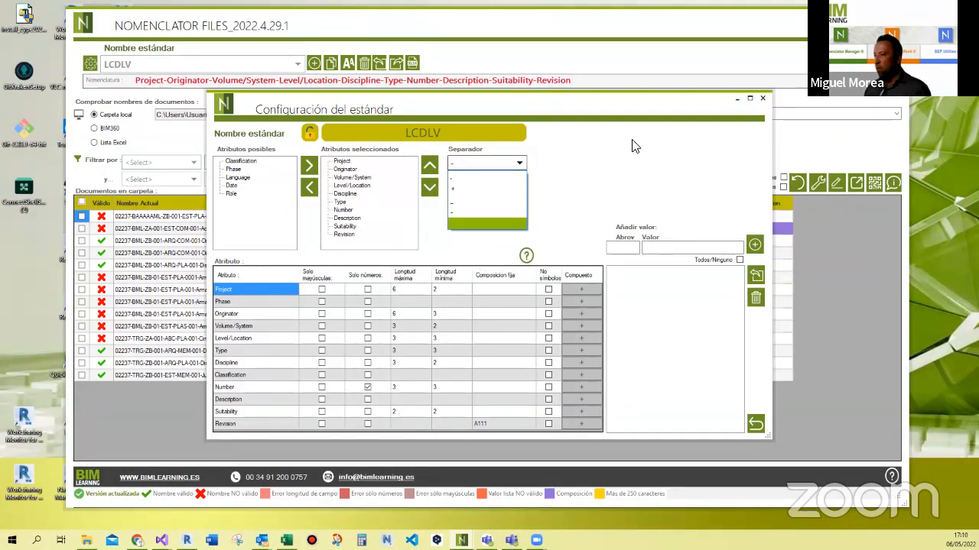
click(451, 169)
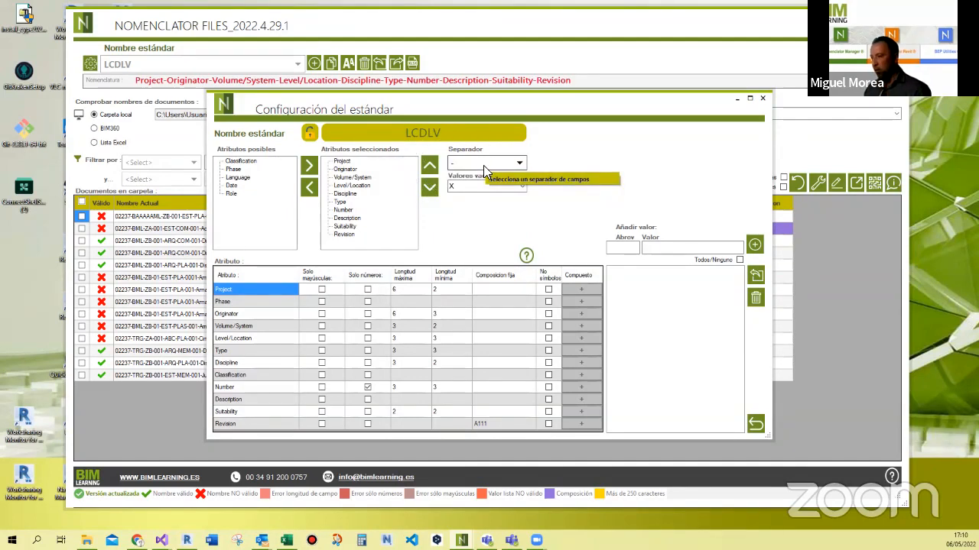
click(519, 187)
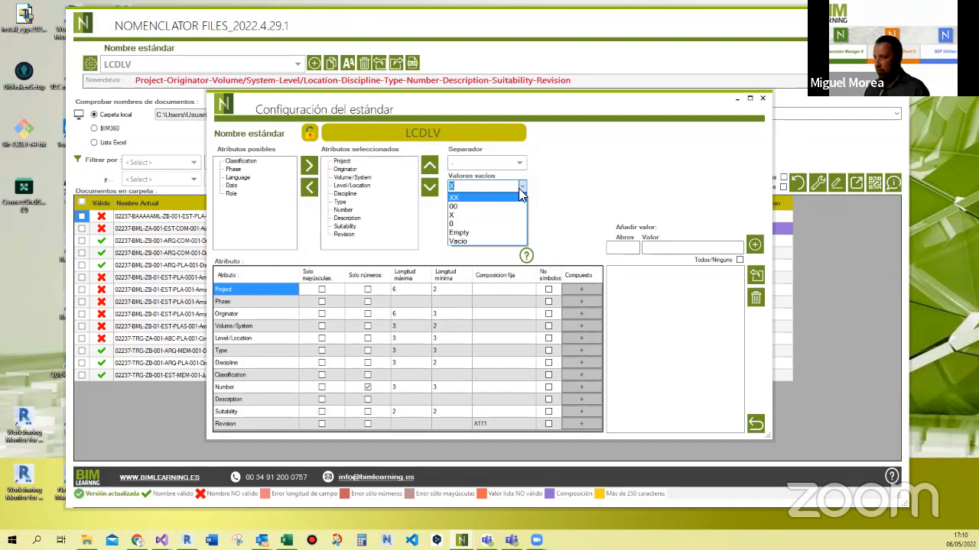
click(468, 184)
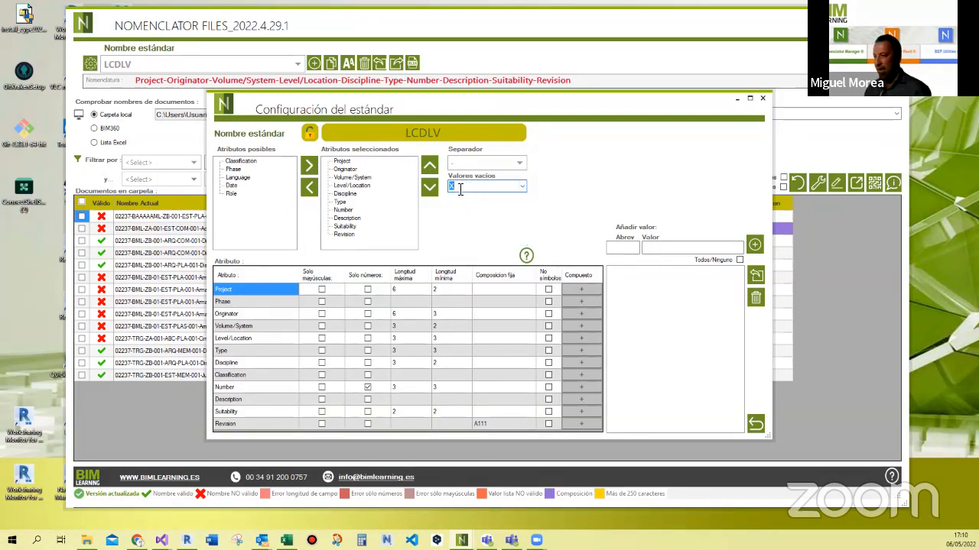
key(ctrl)
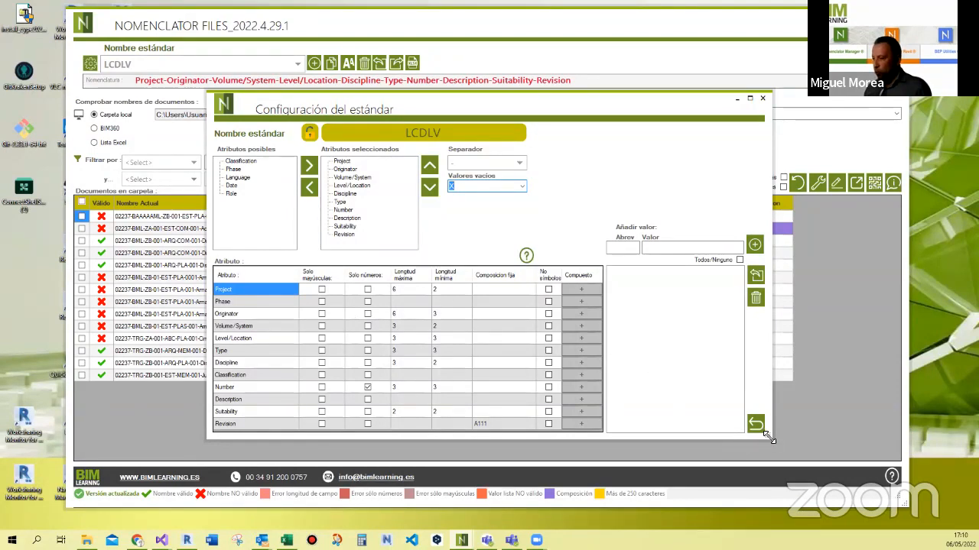
- Enlarge the standard configuration window and reposition it so the whole attribute table is in view
drag(770, 438, 819, 478)
drag(579, 100, 558, 38)
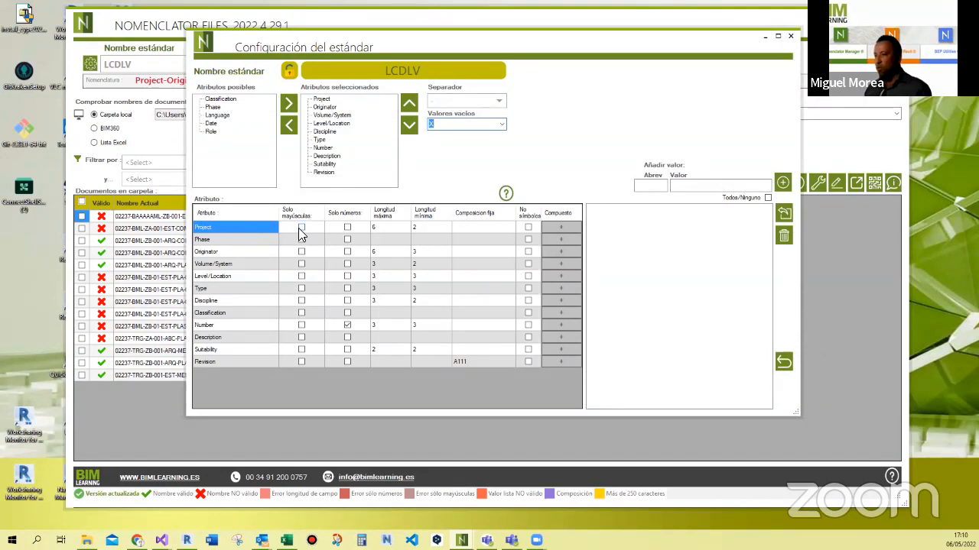
click(388, 228)
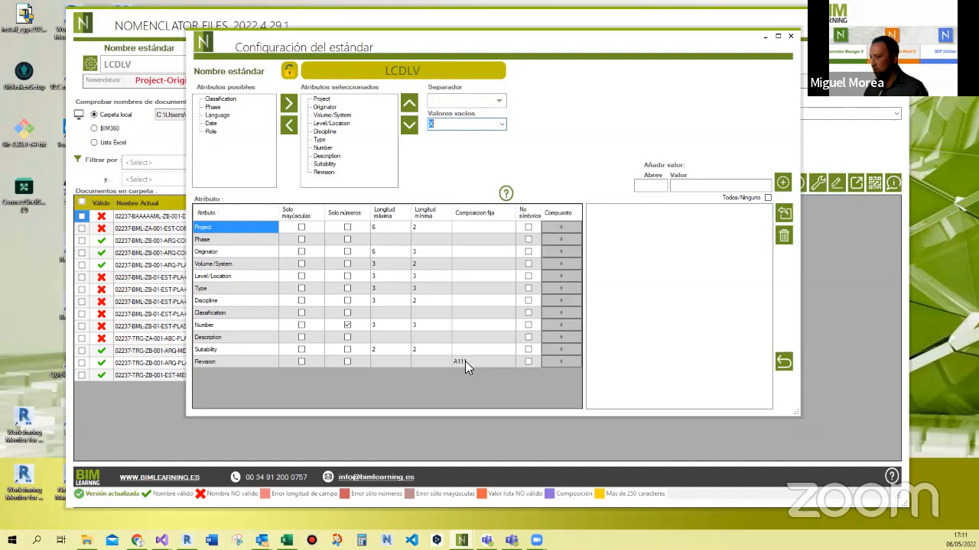
- Read the help on fixed composition codes and compare it with the Revision attribute's composition
click(506, 193)
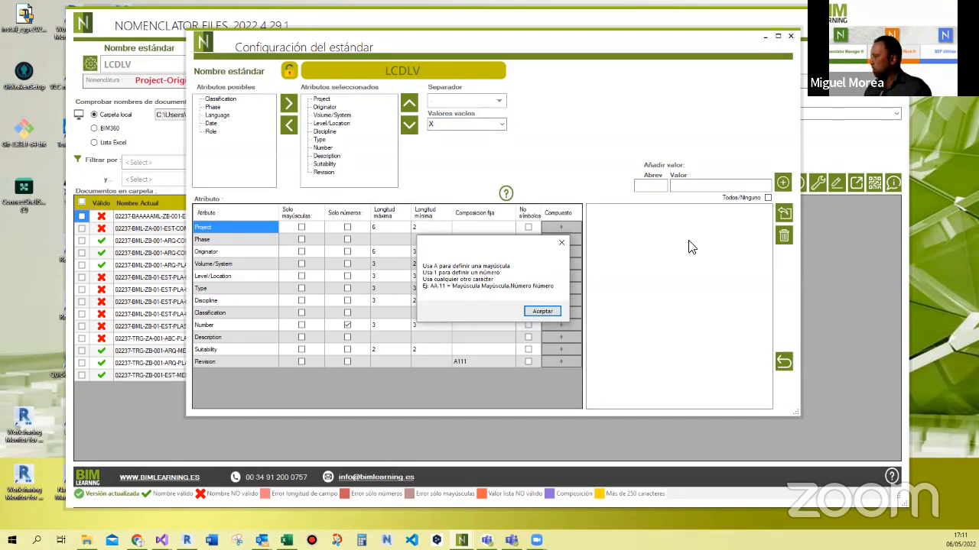
click(561, 242)
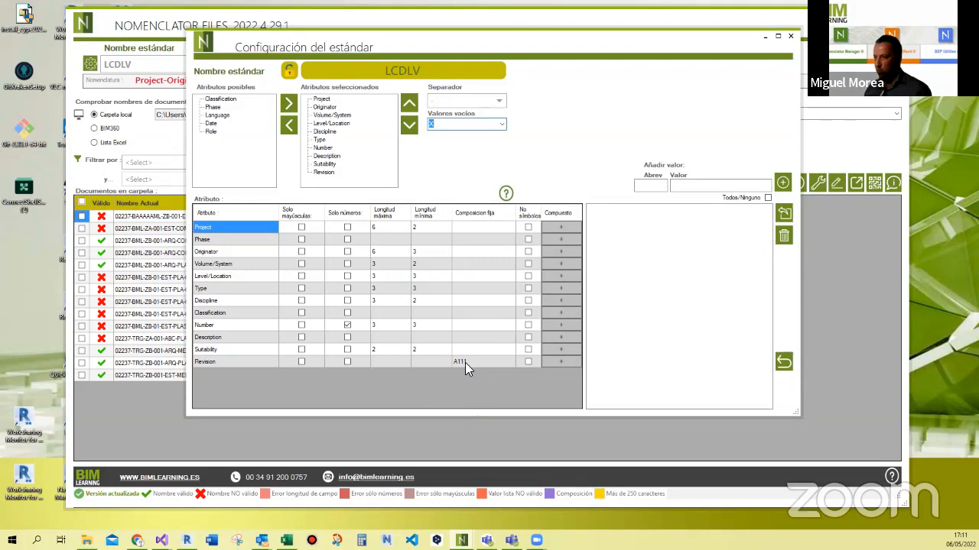
click(465, 362)
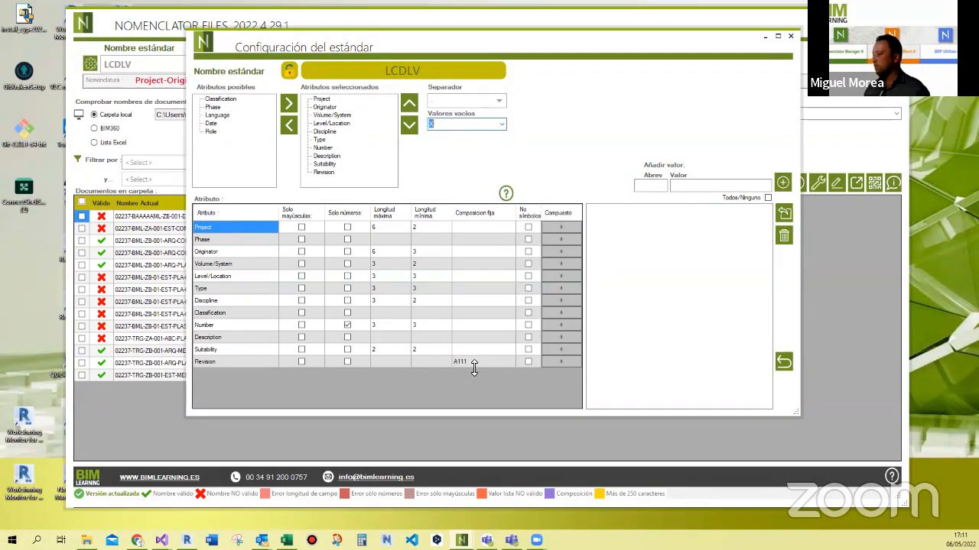
- Examine the no-symbols option and the composite field settings of the Project attribute, leaving both unchanged
click(532, 234)
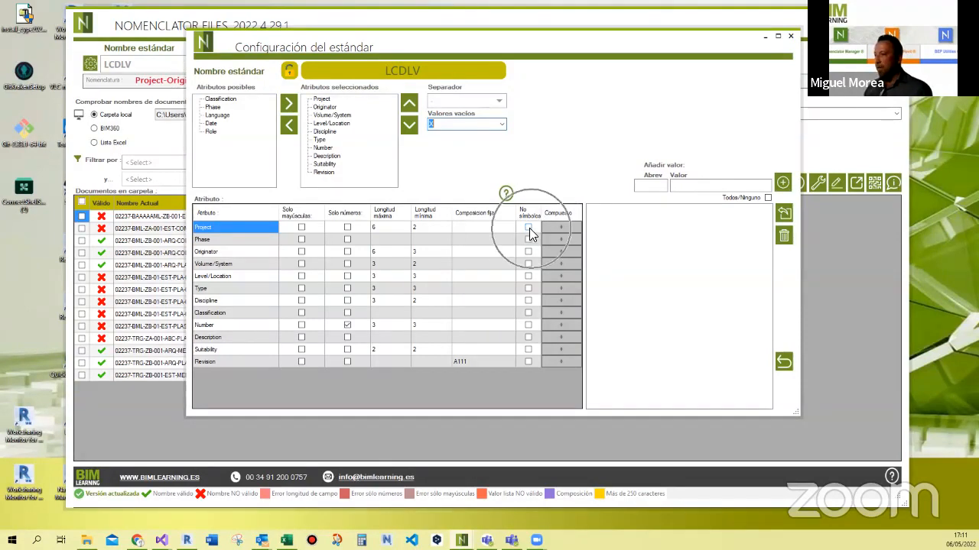
click(533, 234)
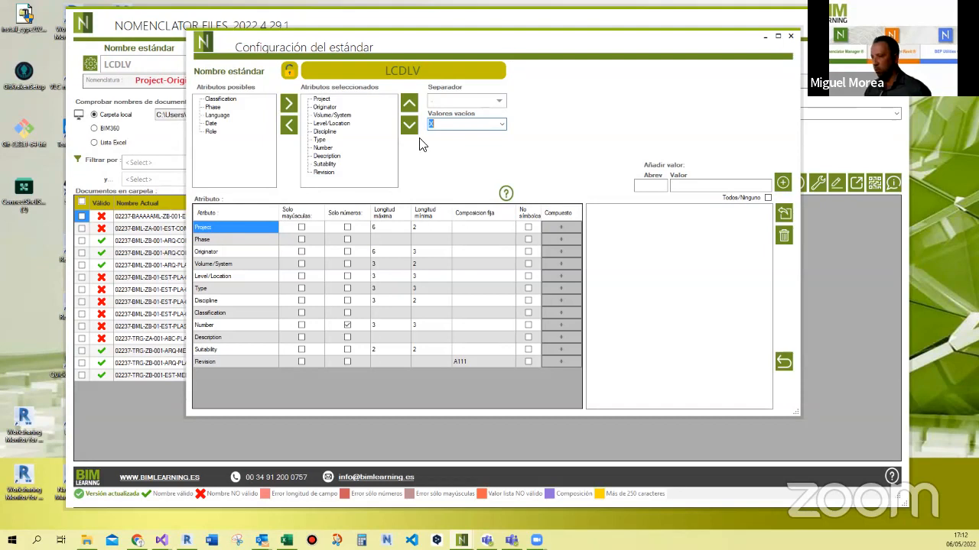
click(573, 228)
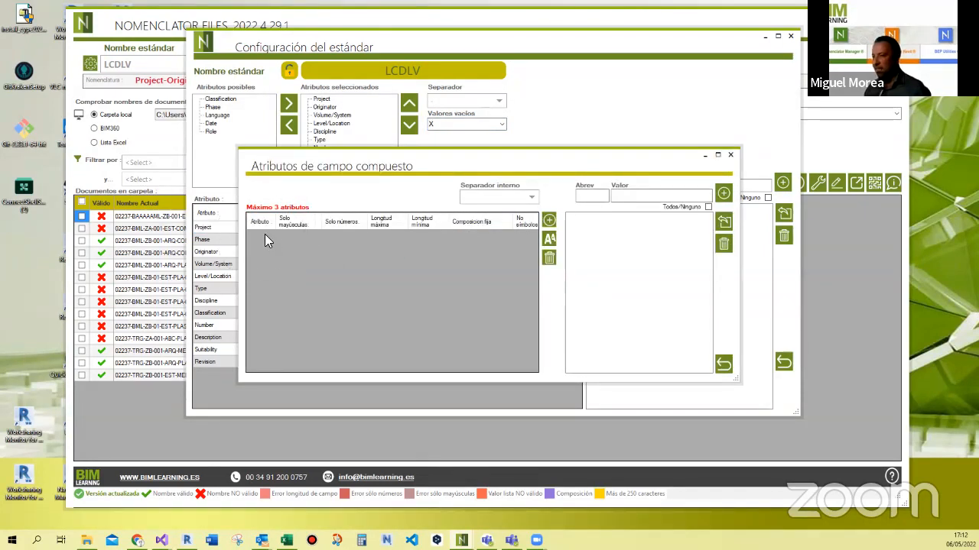
click(730, 156)
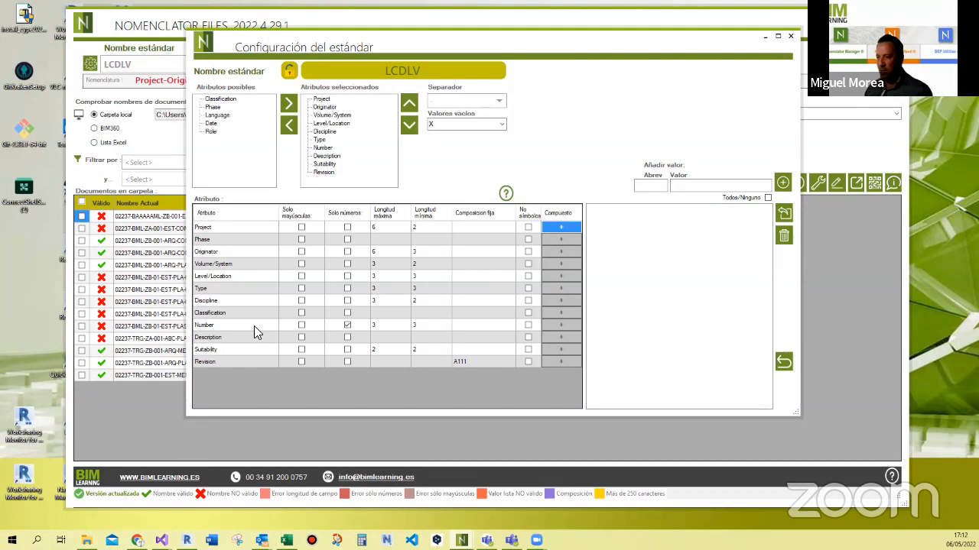
- Display the Type attribute's list of allowed values and look through its abbreviations
click(345, 327)
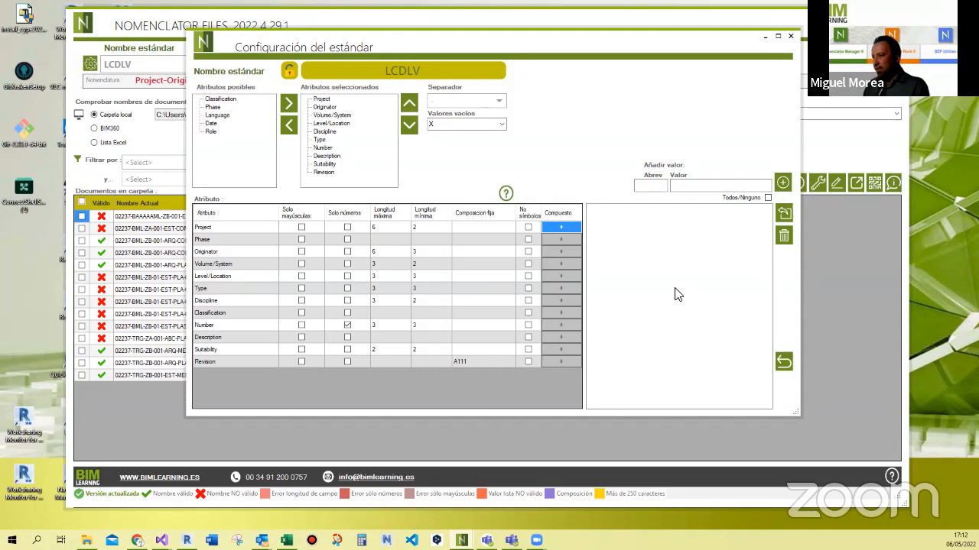
click(229, 289)
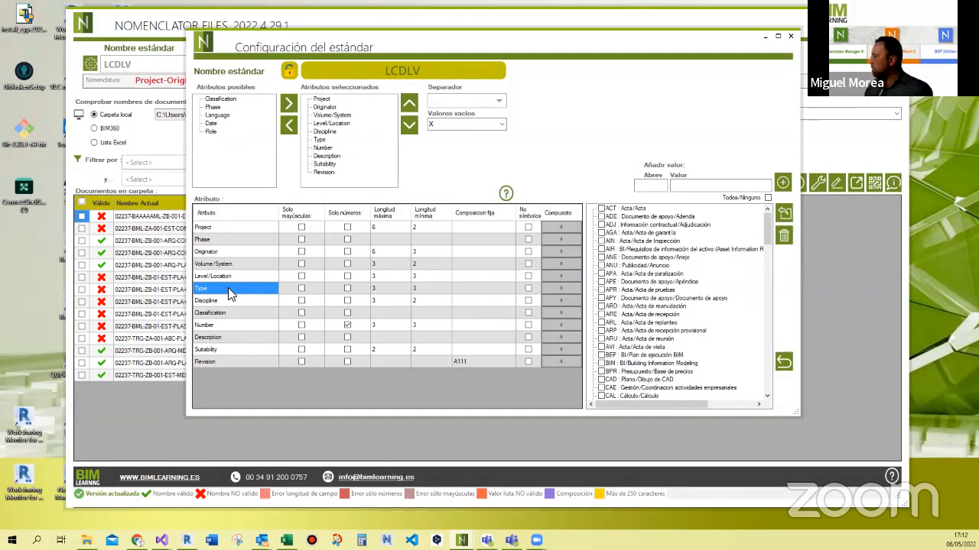
scroll(673, 302, down, 7)
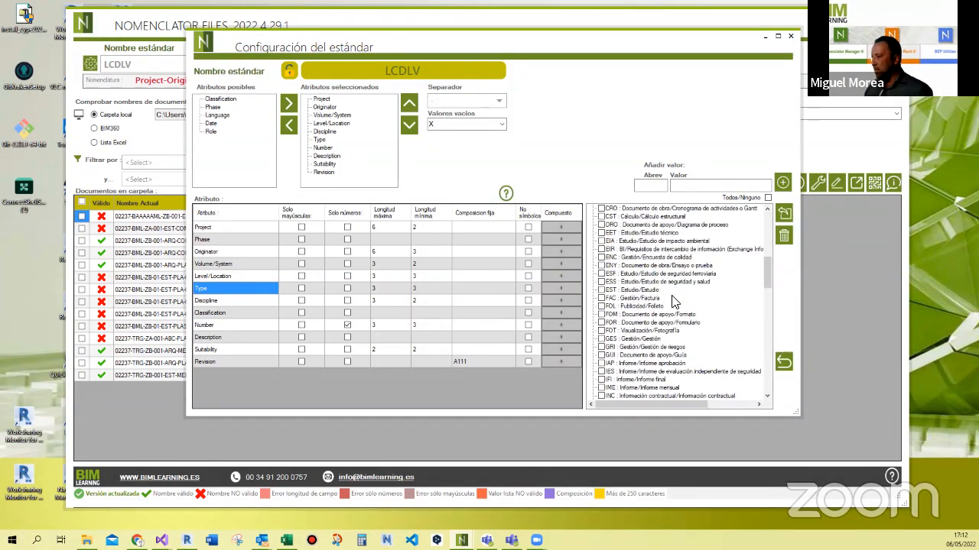
scroll(673, 302, down, 15)
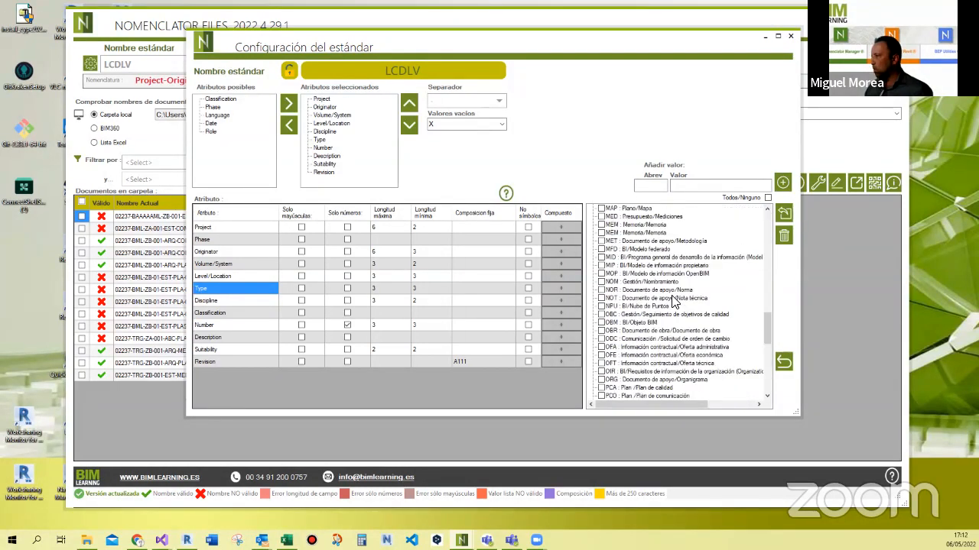
scroll(673, 302, up, 20)
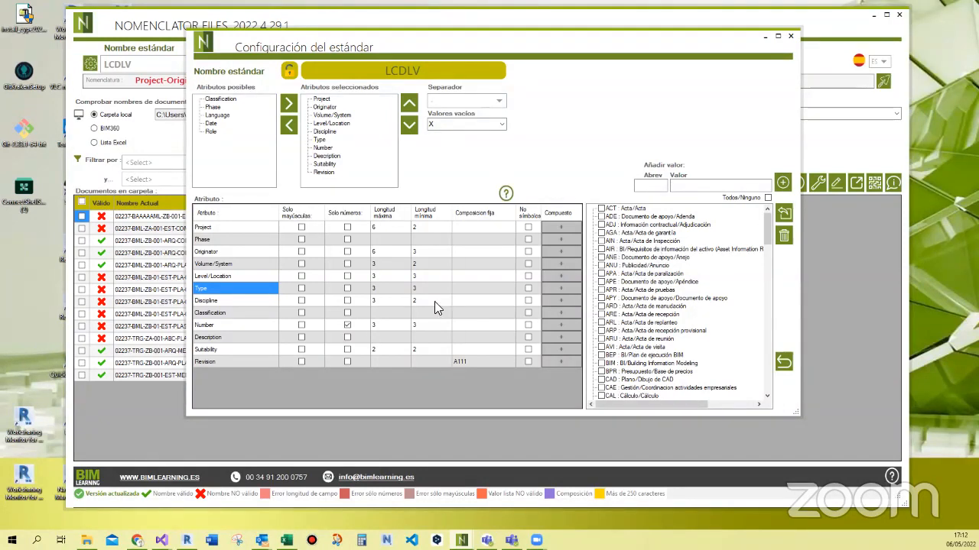
- Add a new allowed value to the Type attribute with abbreviation VHF and value Televisión
click(655, 185)
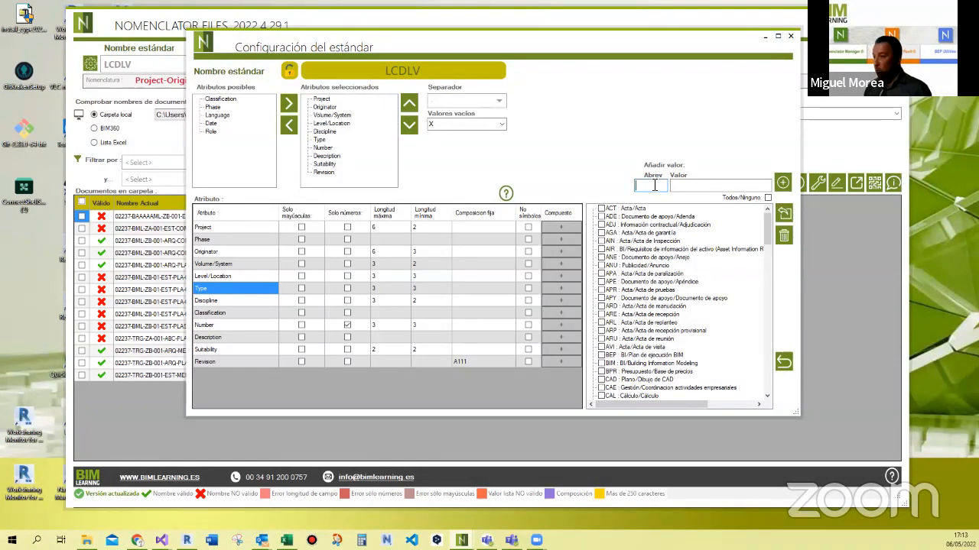
text(VHF)
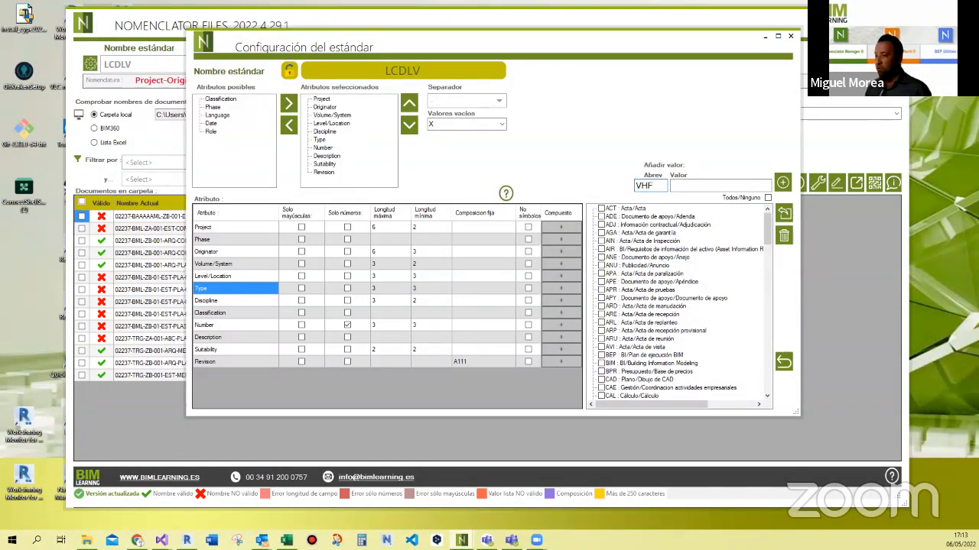
key(Tab)
text(TELE)
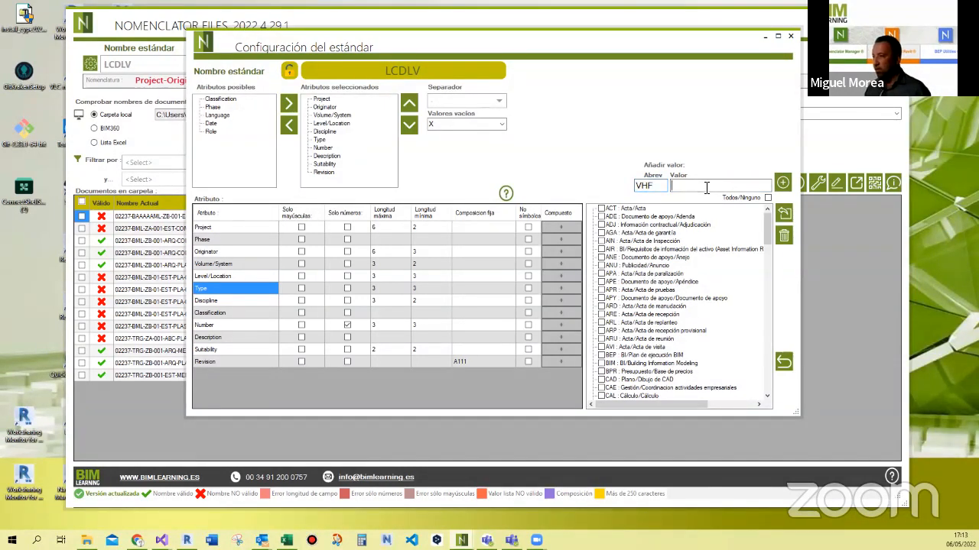
text(VISION)
key(BackSpace)
key(BackSpace)
key(BackSpace)
key(BackSpace)
key(BackSpace)
key(BackSpace)
key(BackSpace)
key(BackSpace)
key(BackSpace)
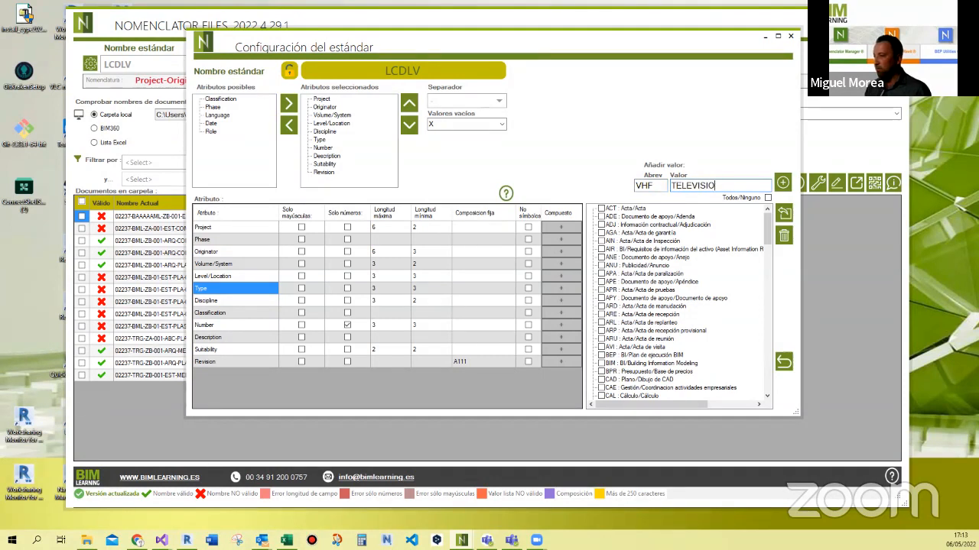
text(elevi)
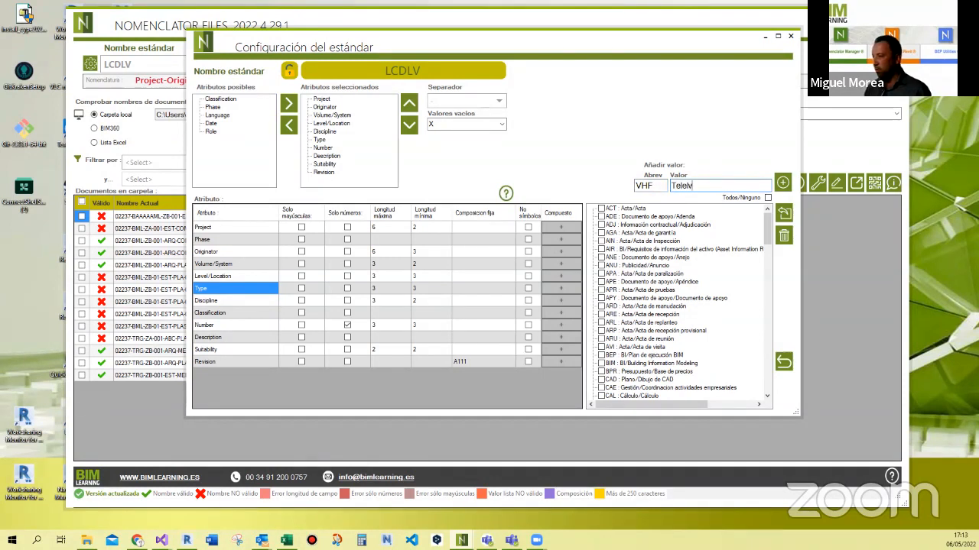
text(sión)
click(782, 183)
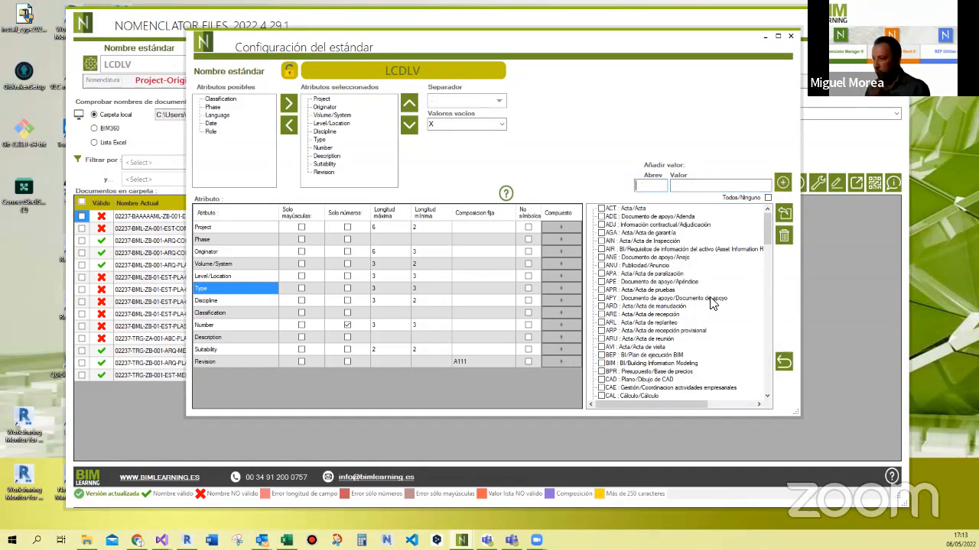
- Locate the VHF entry in the Type attribute's value list
scroll(710, 301, down, 12)
scroll(711, 304, down, 15)
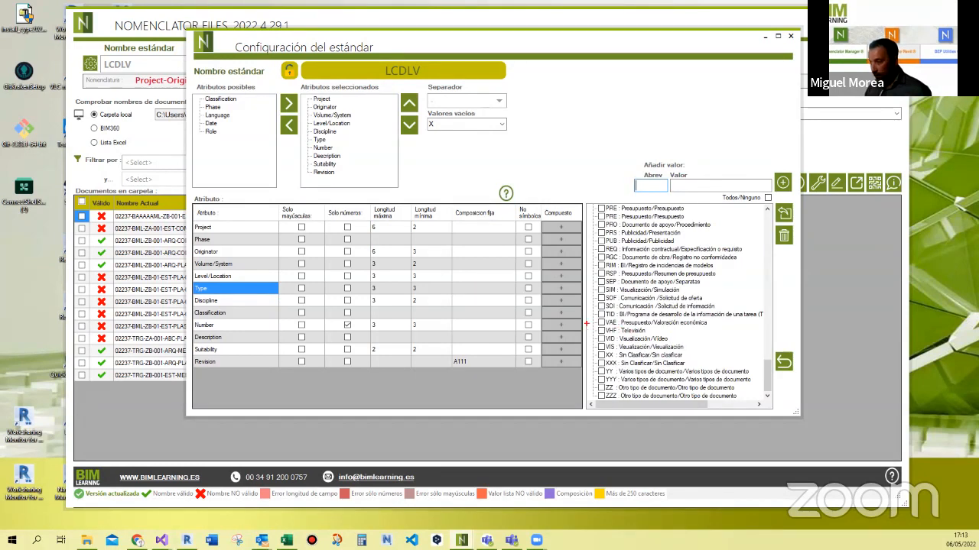
drag(591, 323, 678, 337)
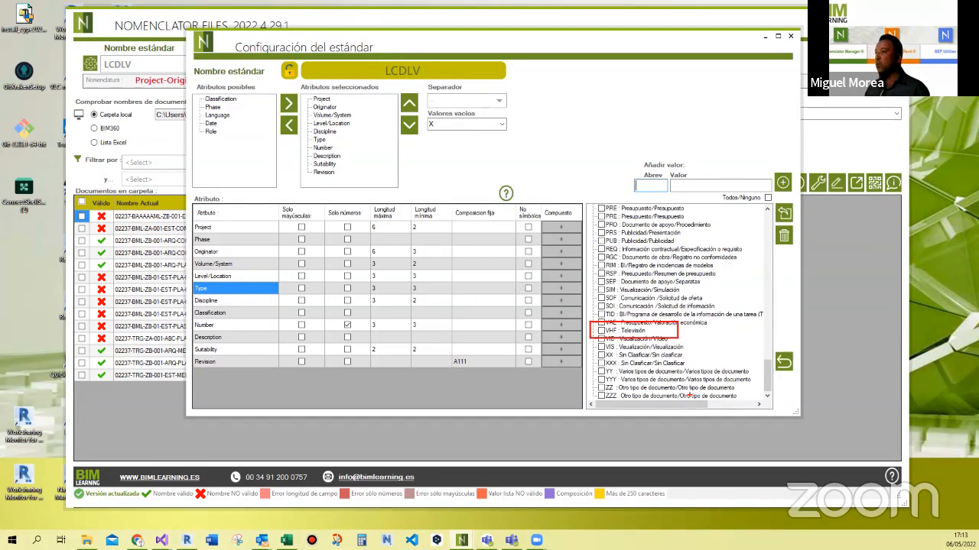
- Display the Discipline attribute's list of allowed values and look through its abbreviations
key(Escape)
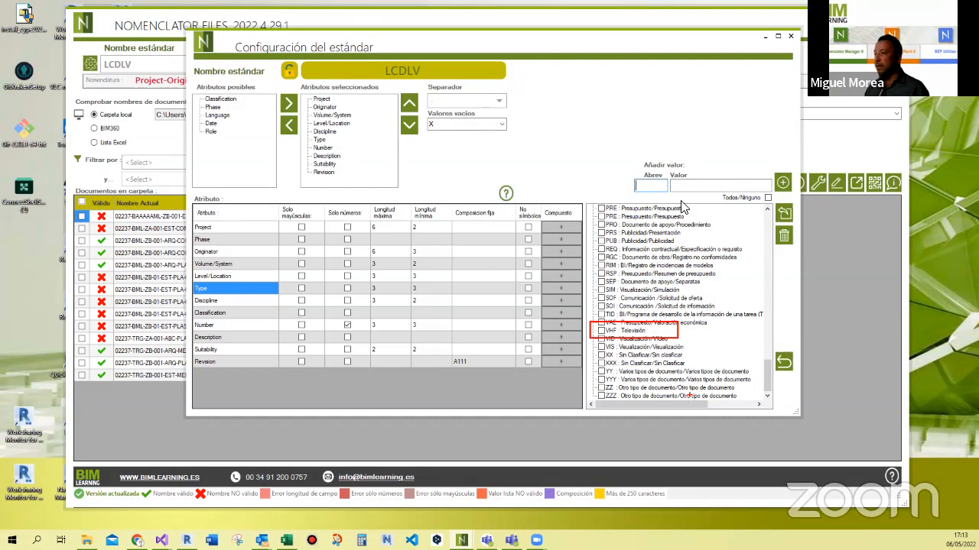
click(232, 302)
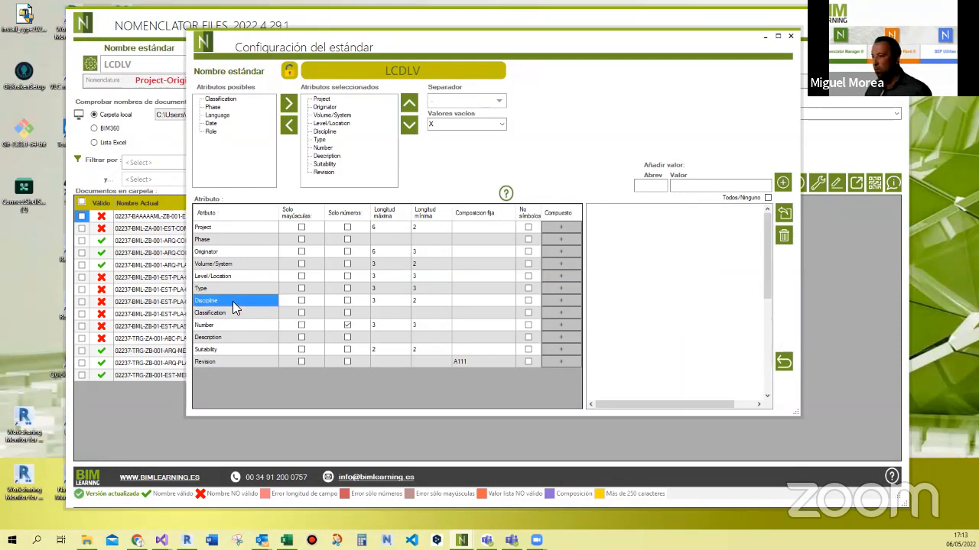
scroll(662, 248, down, 2)
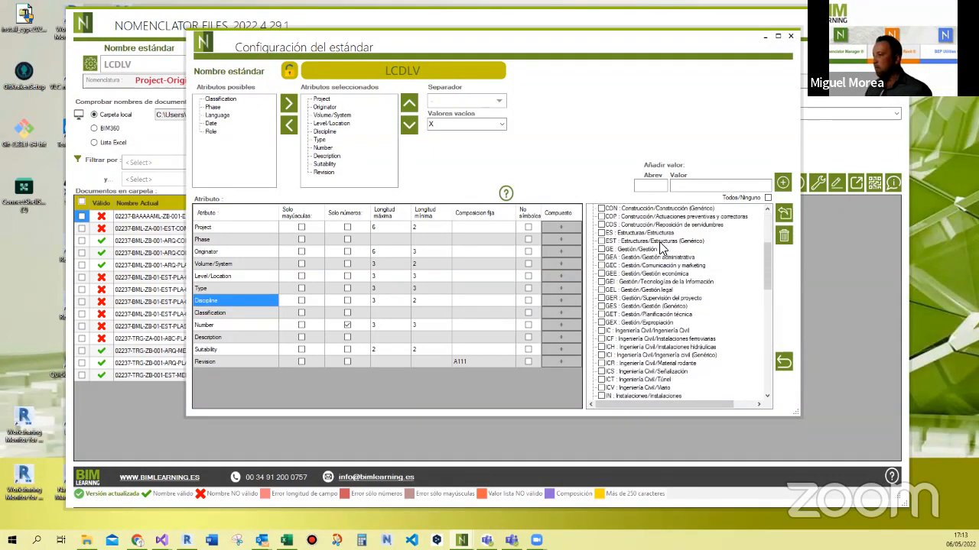
scroll(661, 248, down, 8)
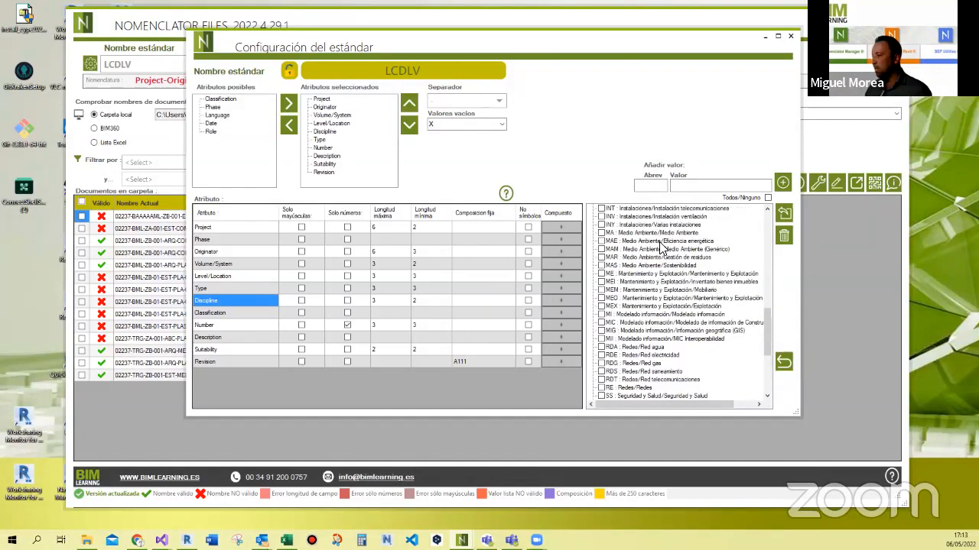
scroll(661, 249, up, 10)
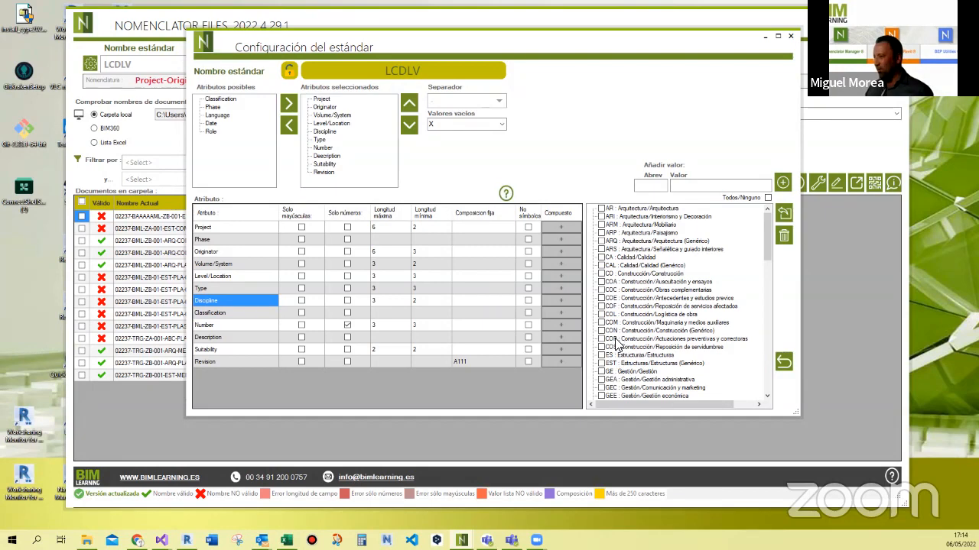
scroll(640, 282, down, 20)
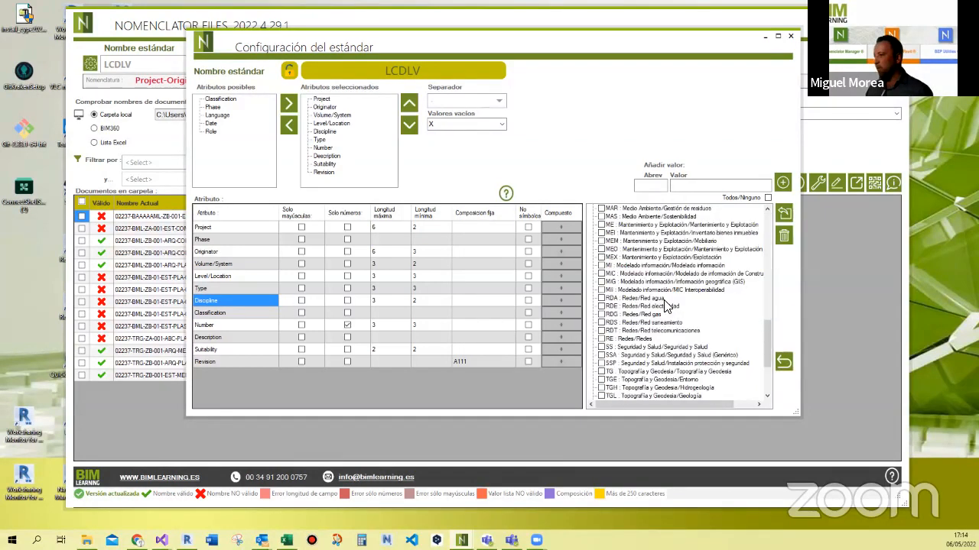
scroll(664, 300, up, 20)
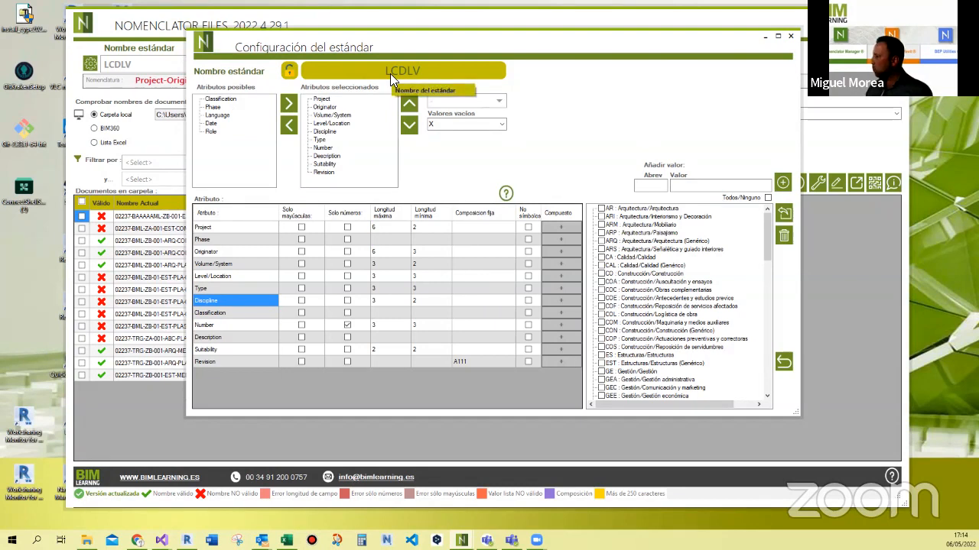
- View the password lock options of the LCDLV standard without locking it, and close the standard's configuration
click(290, 72)
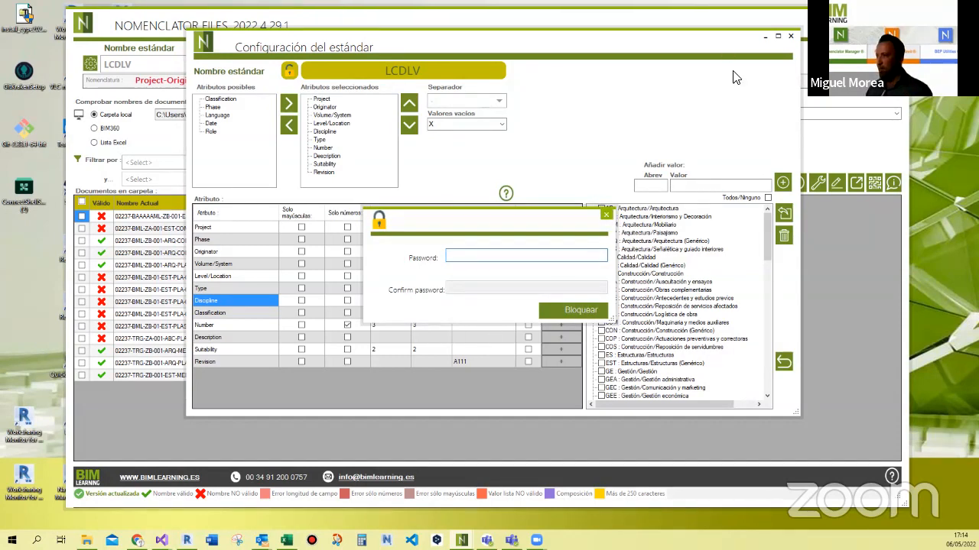
key(Escape)
click(790, 36)
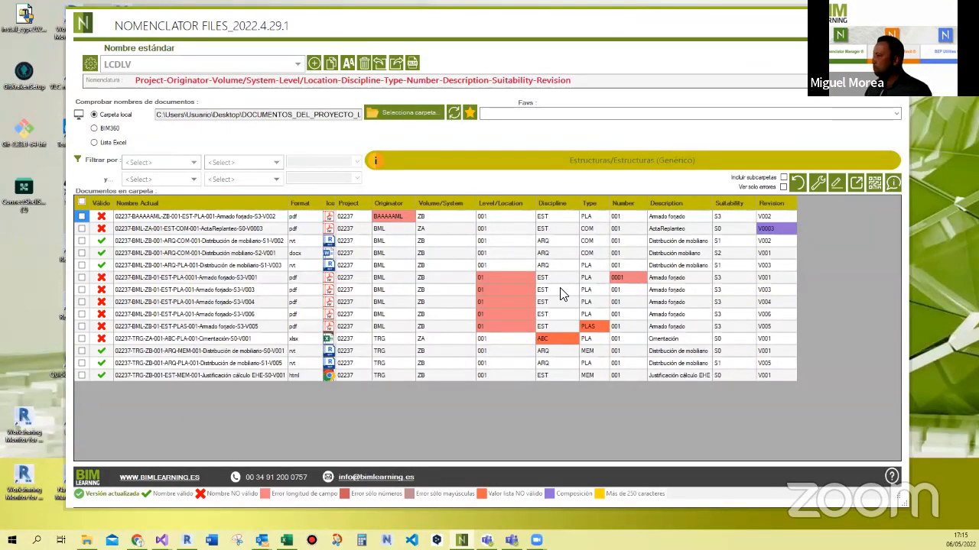
- Print the LCDLV standard to an Excel workbook named LCDLV in the PARA BORRAR1 folder
click(395, 62)
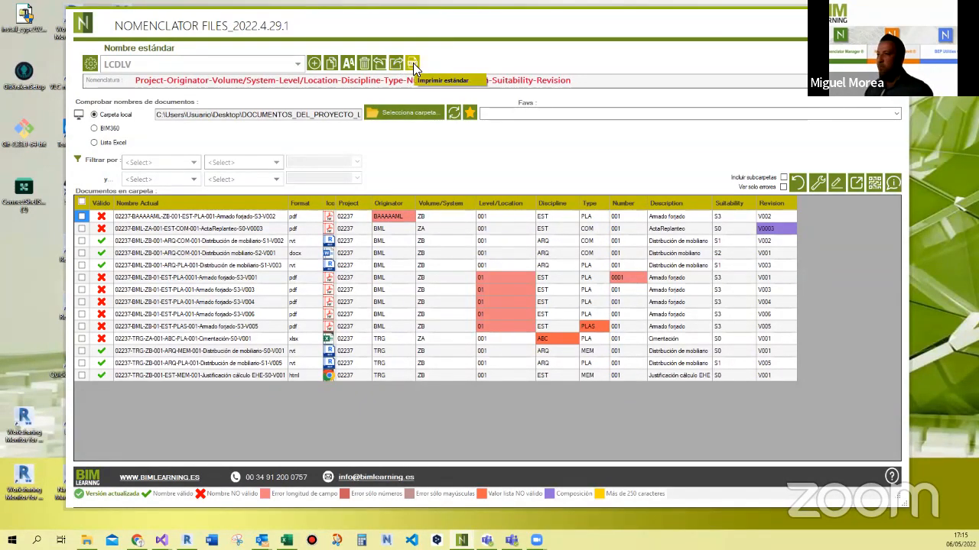
click(413, 63)
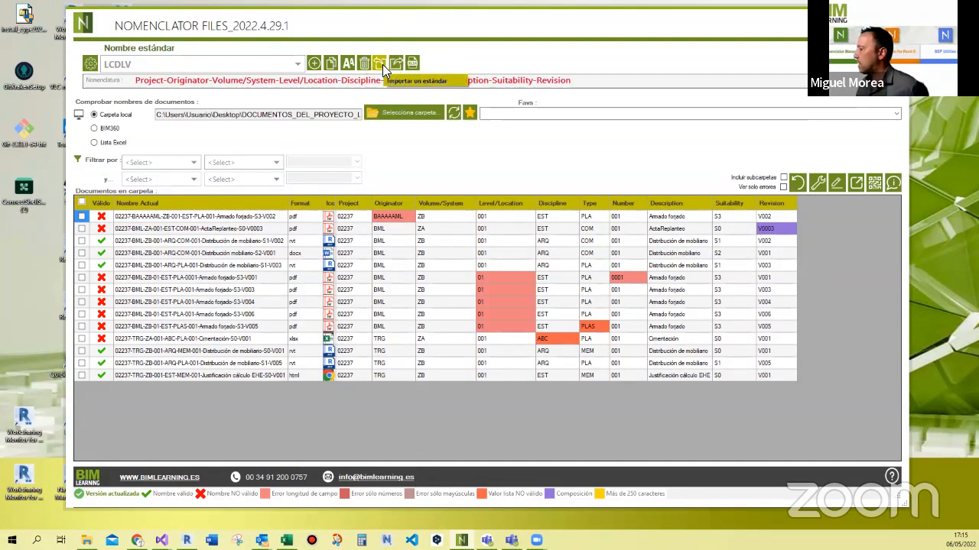
click(411, 64)
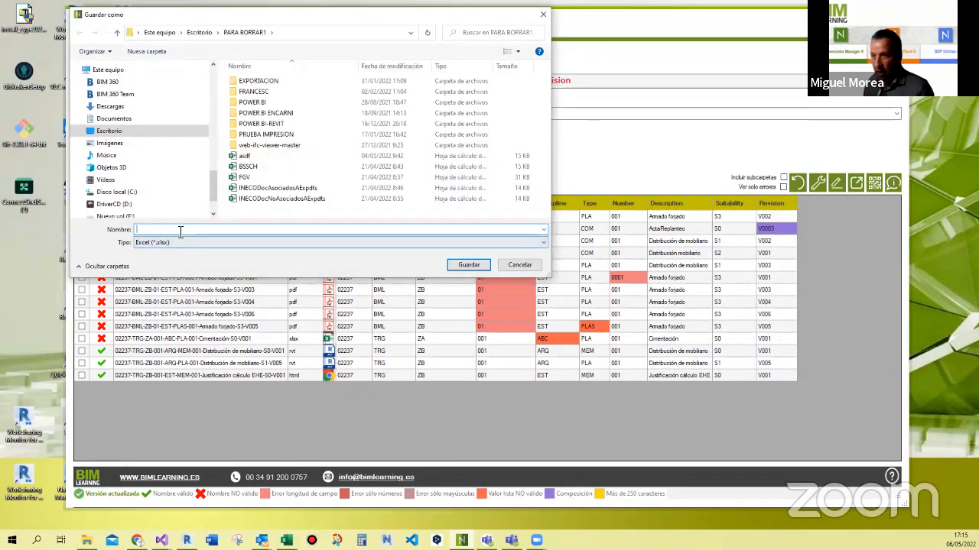
text(LC)
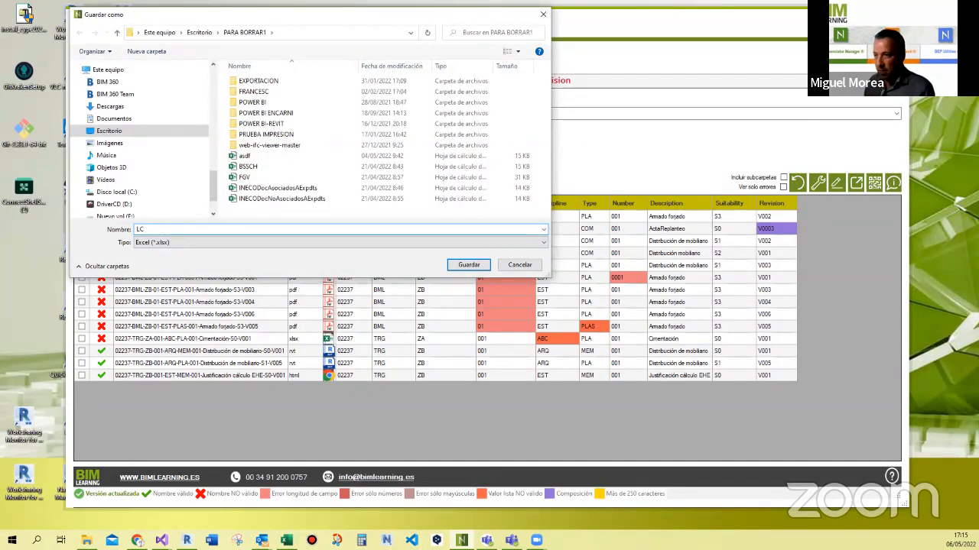
text(DLV)
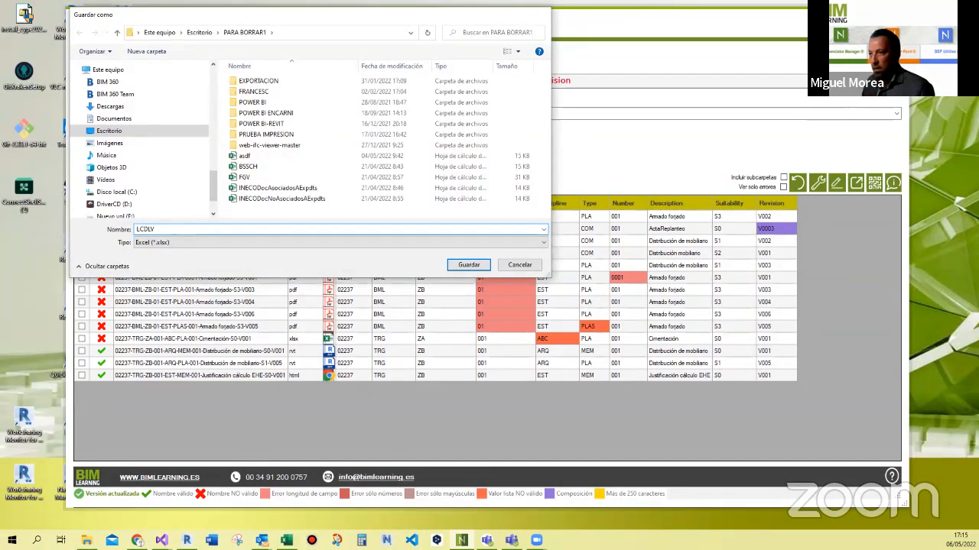
key(Return)
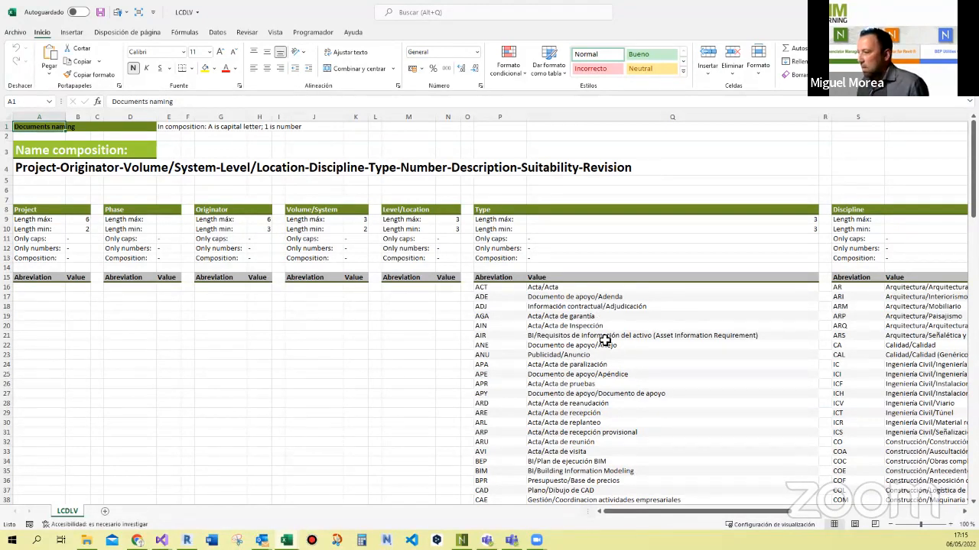
- Examine the name composition, attribute rules and value lists in the LCDLV workbook, and return to Nomenclator Files
key(ctrl)
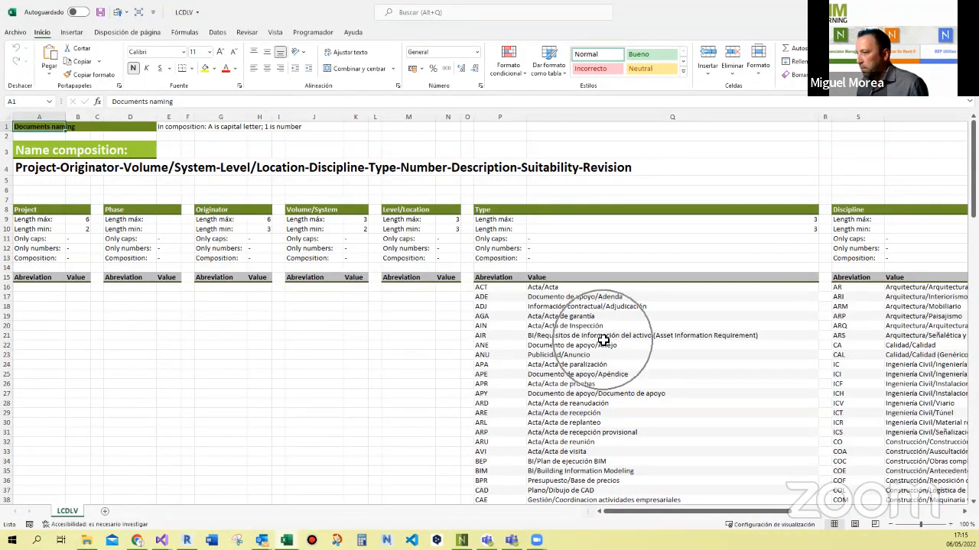
scroll(595, 332, down, 1)
scroll(596, 332, down, 2)
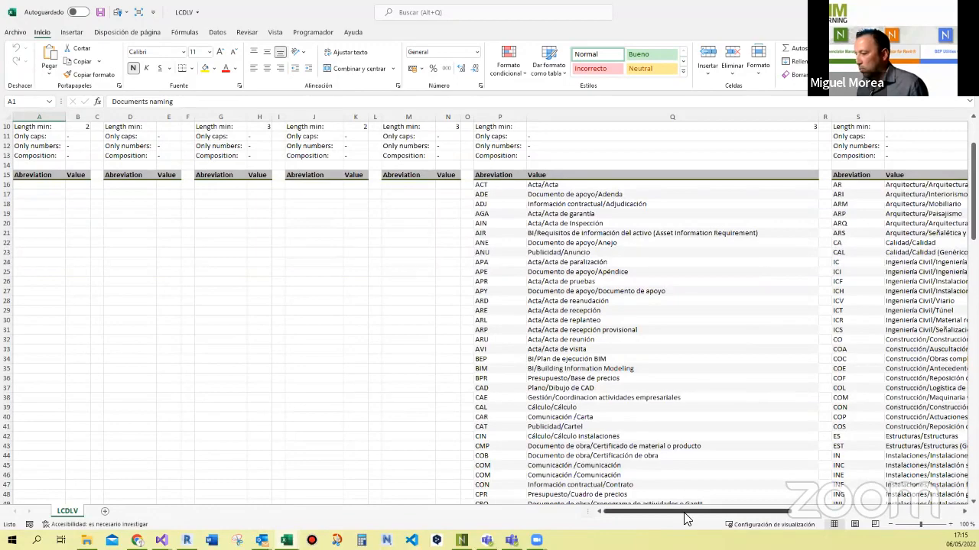
drag(684, 514, 612, 514)
scroll(677, 367, up, 3)
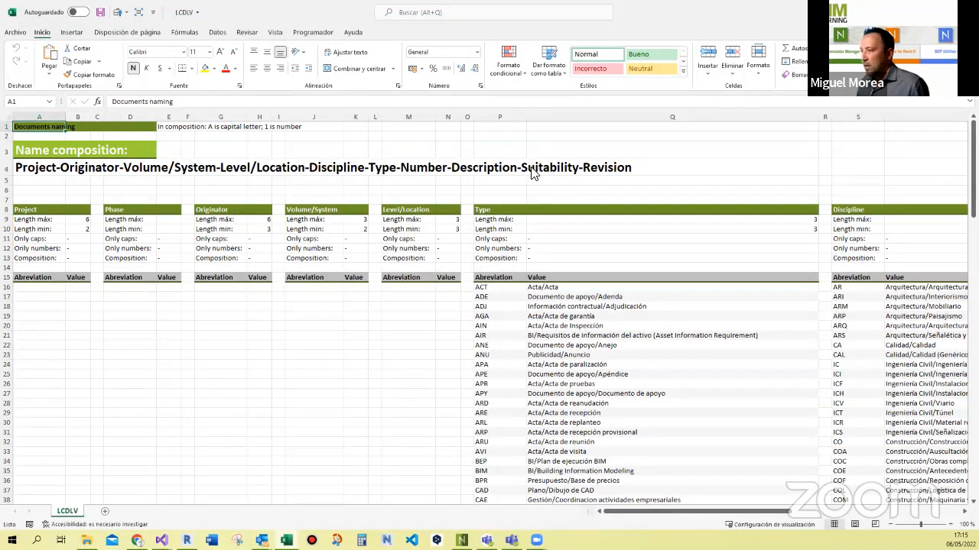
key(alt+Tab)
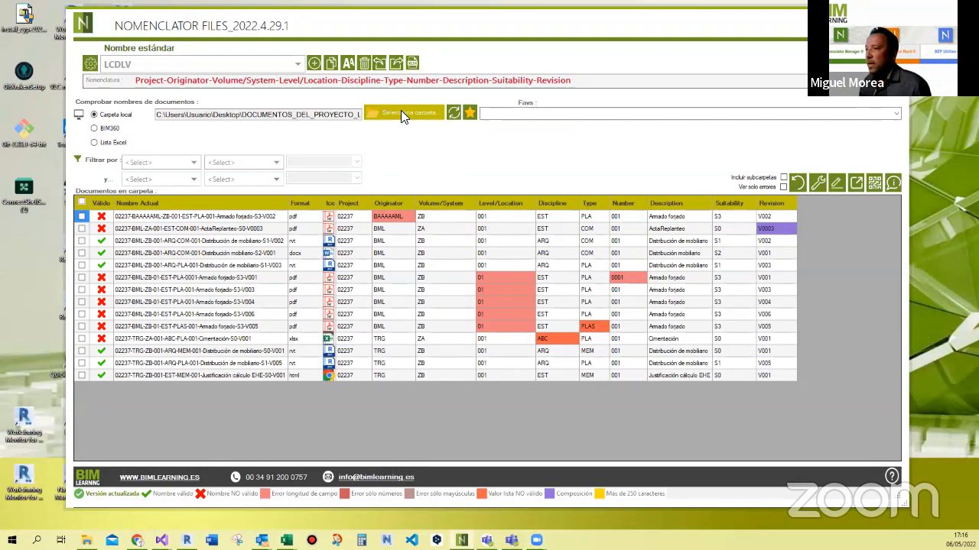
- Load the DOCUMENTOS_DEL_PROYECTO_LCDLV desktop folder for the document name check
click(417, 120)
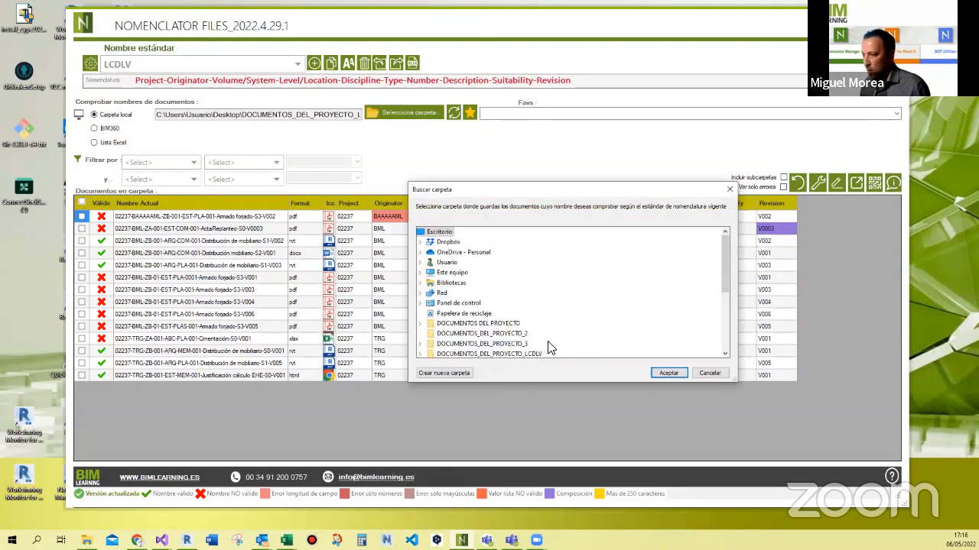
click(531, 354)
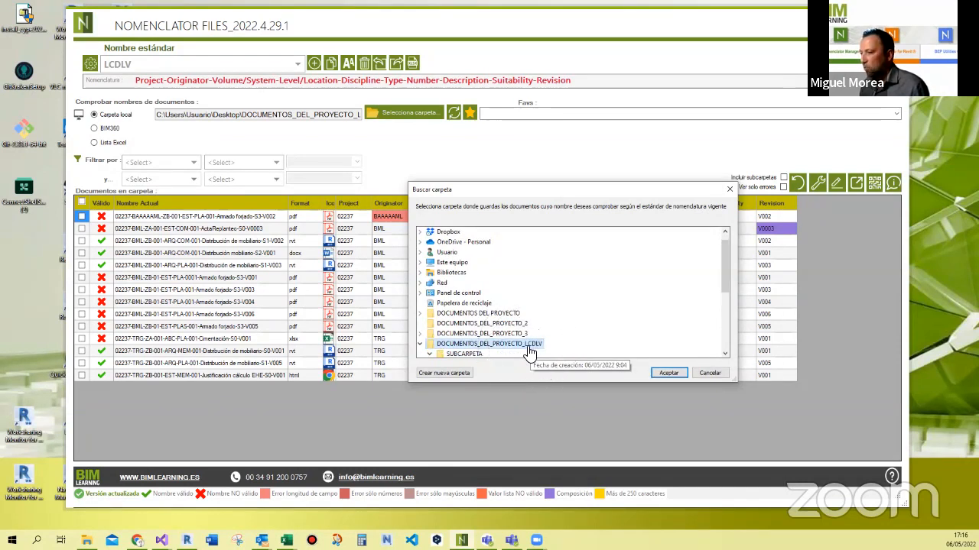
click(669, 378)
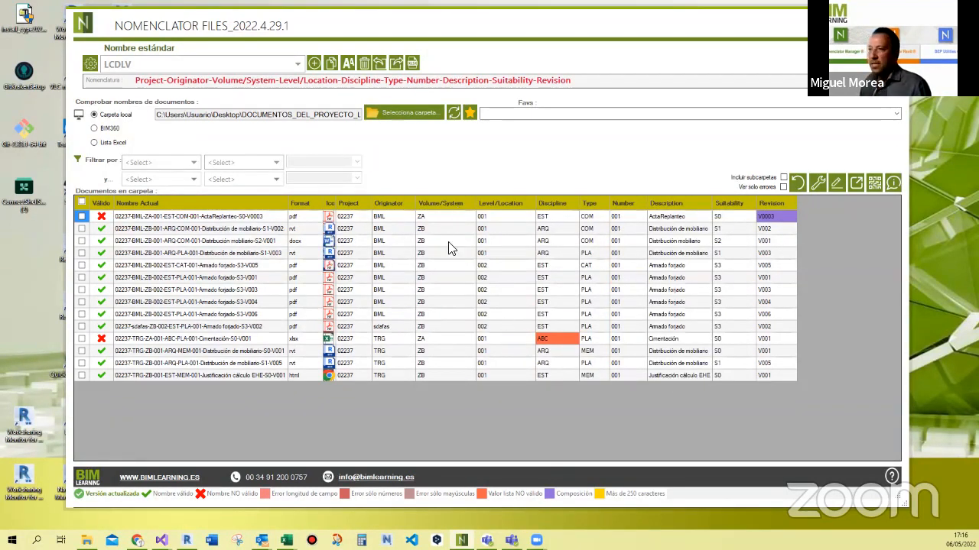
- Load the DOCUMENTOS_DEL_PROYECTO_LCDLV INI desktop folder for the document name check
click(397, 114)
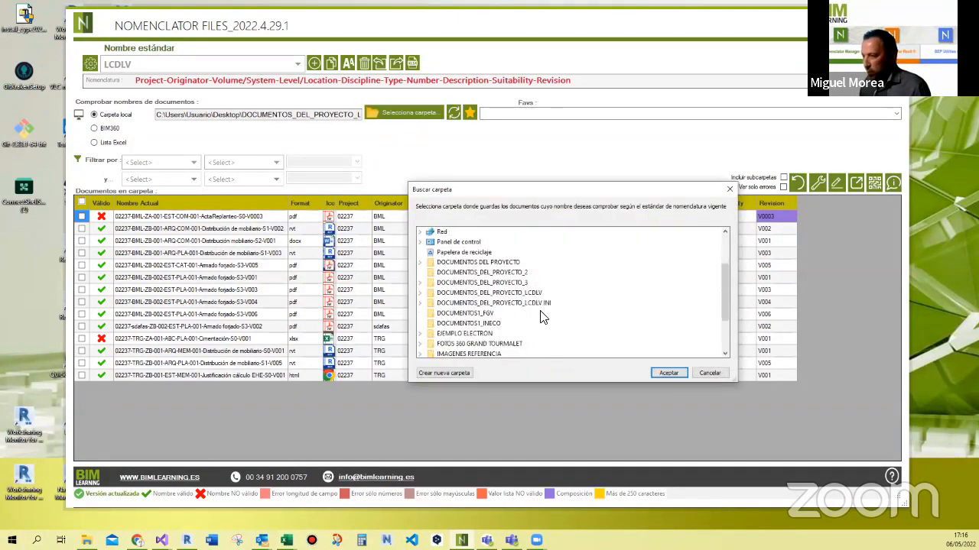
click(535, 304)
click(667, 374)
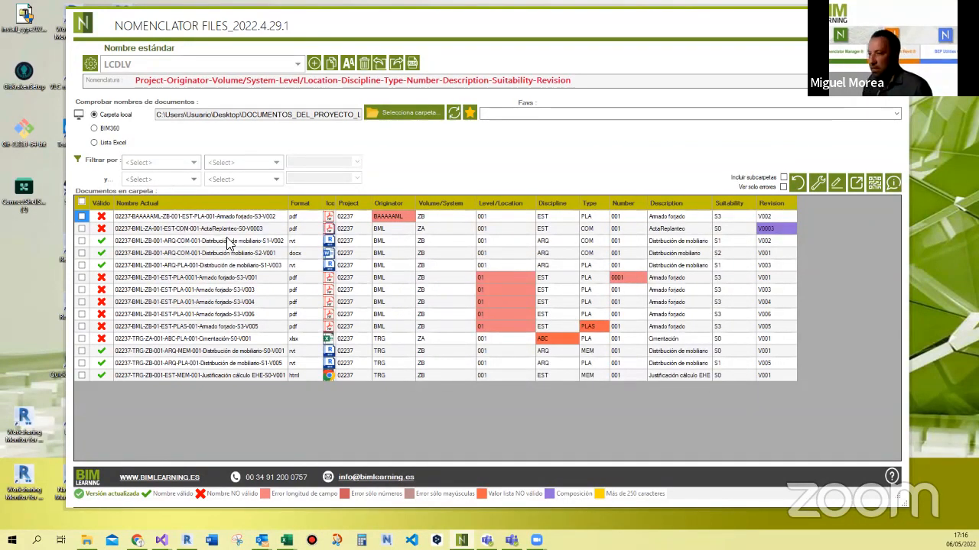
- Examine the decoded name of the first document in the list and the error on its Originator value
mouse_move(222, 222)
key(ctrl)
key(ctrl)
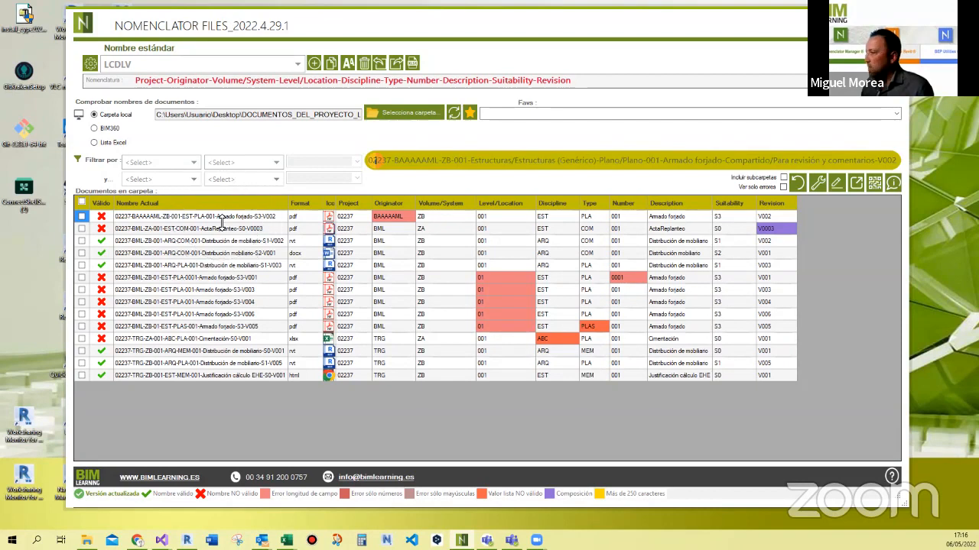
key(ctrl)
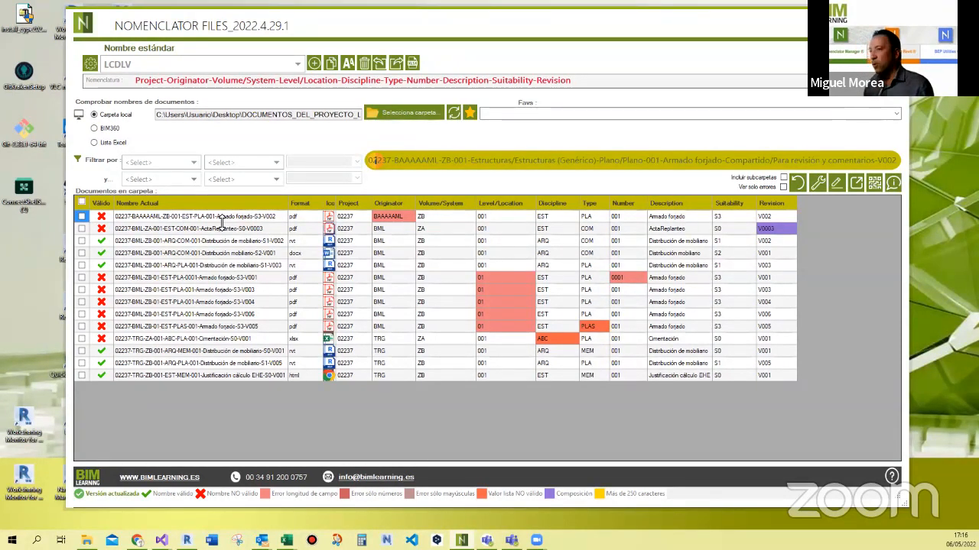
key(ctrl)
key(ctrl)
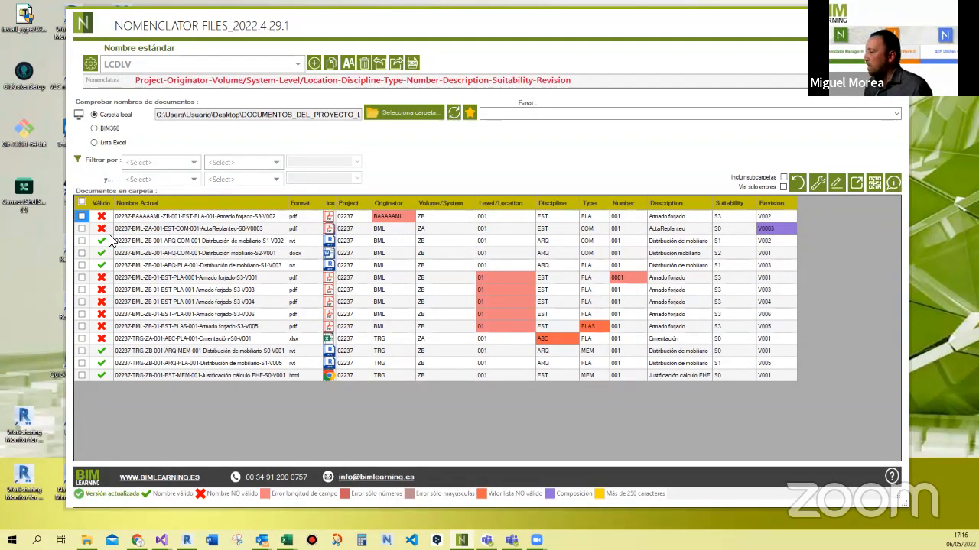
mouse_move(397, 221)
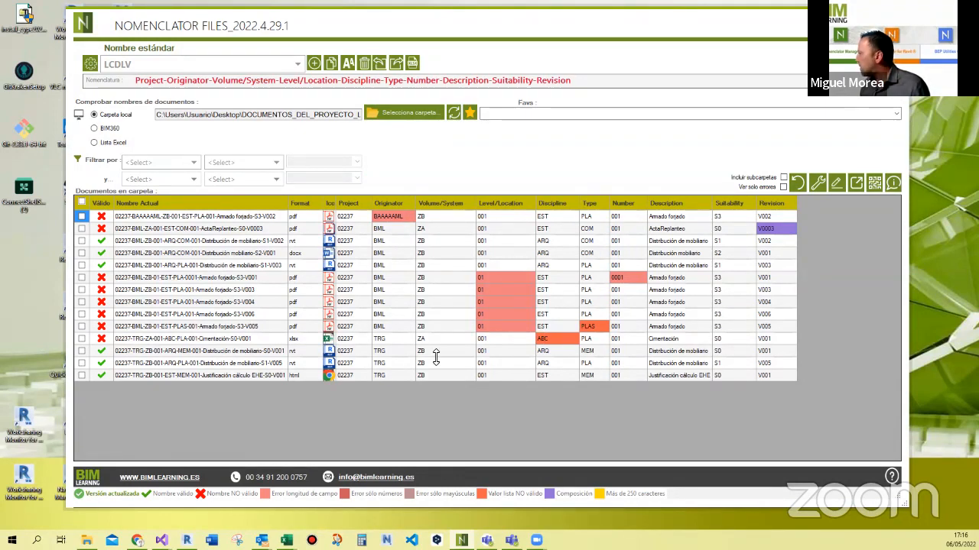
click(151, 219)
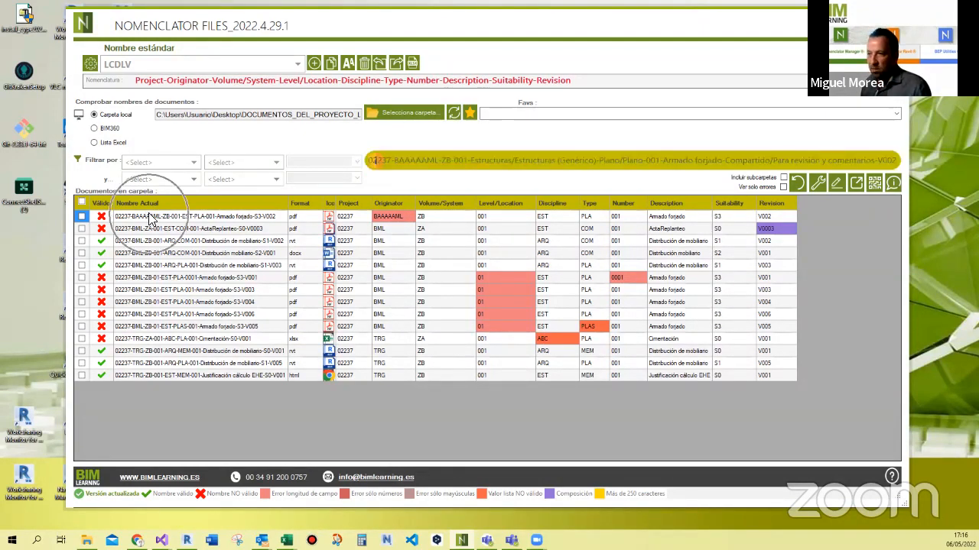
click(387, 219)
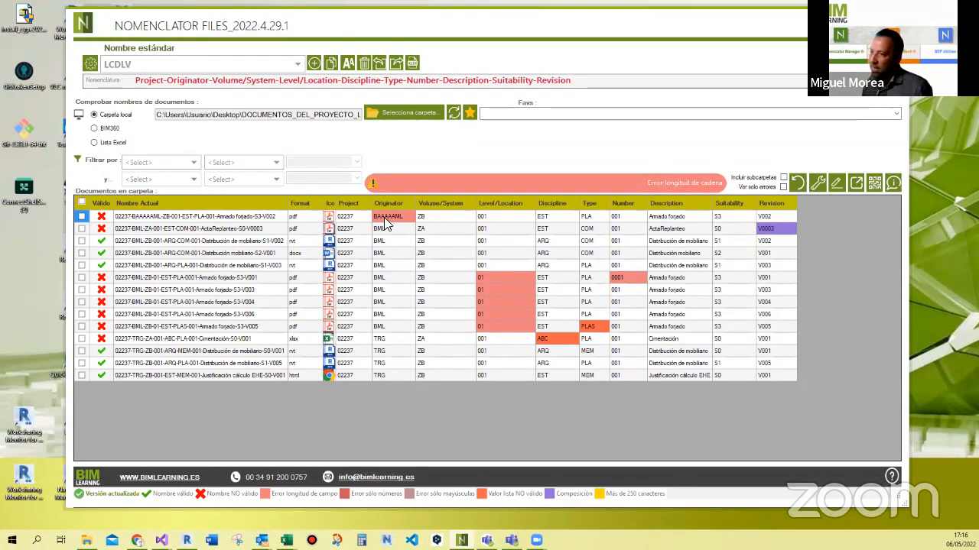
- Set the Originator of the first listed document, Armado forjado S3-V002, to BML and save it
double_click(386, 220)
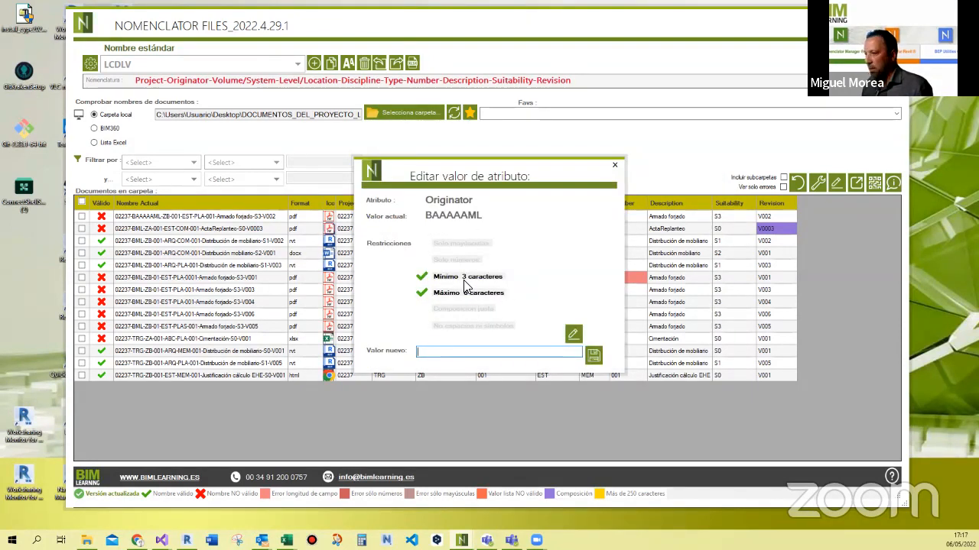
key(ctrl)
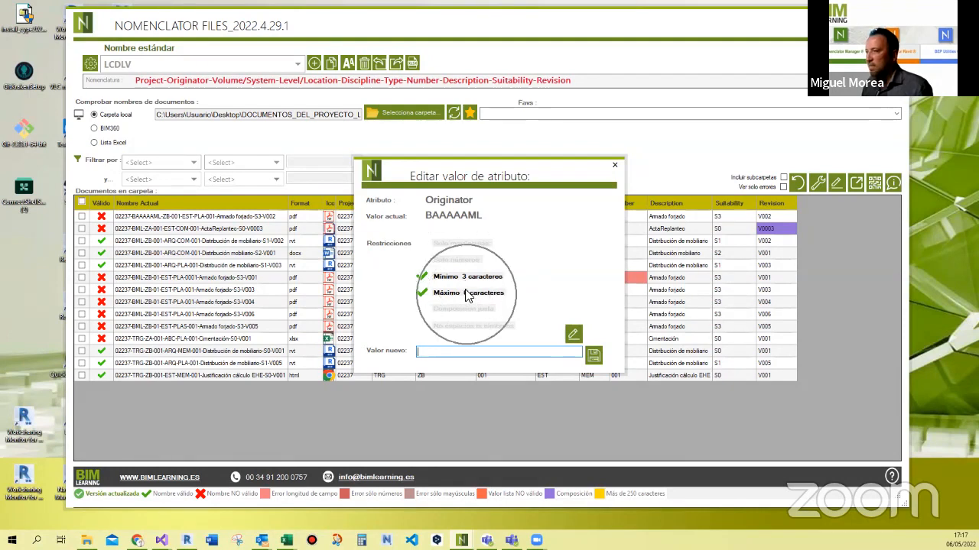
drag(464, 164, 493, 104)
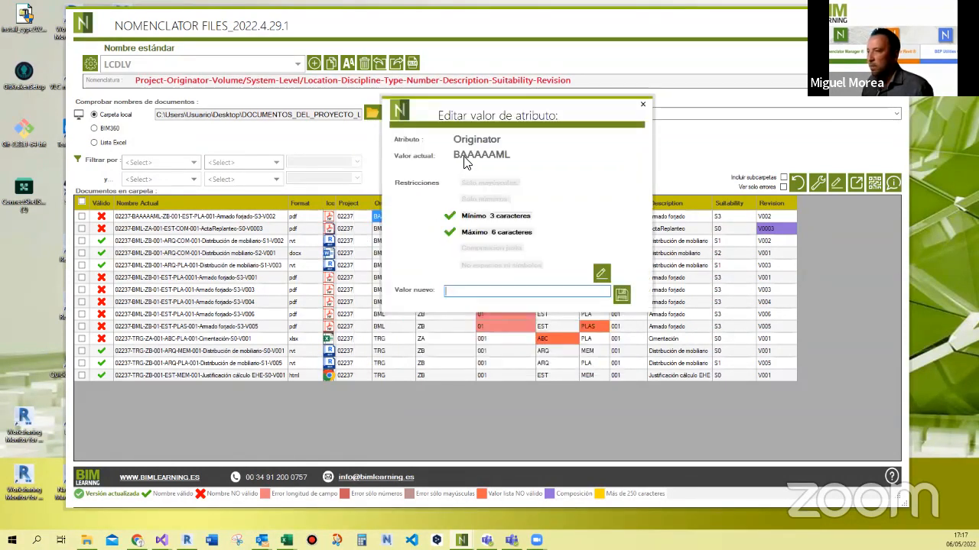
key(ctrl)
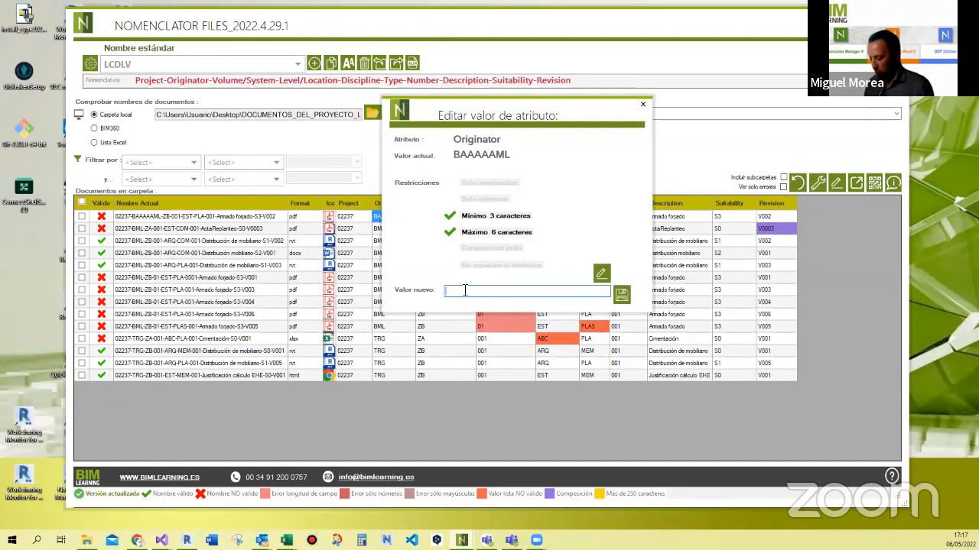
text(BML)
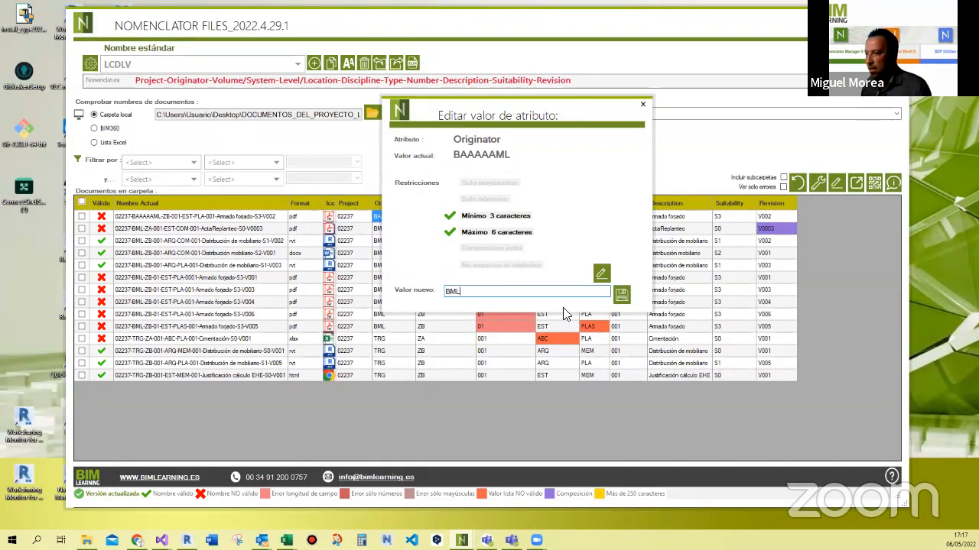
click(621, 295)
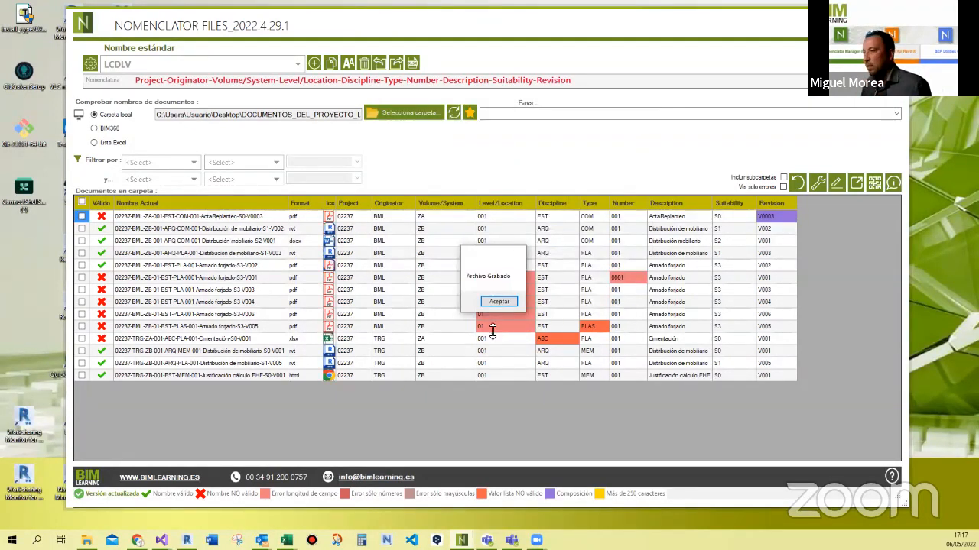
key(Return)
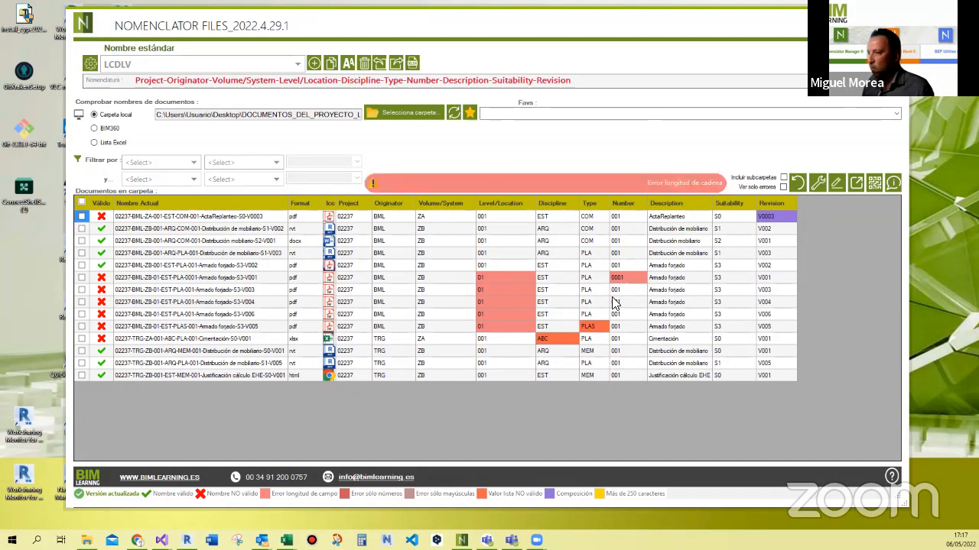
- Set the Revision of the ActaReplanteo document to V003 and save it
double_click(764, 220)
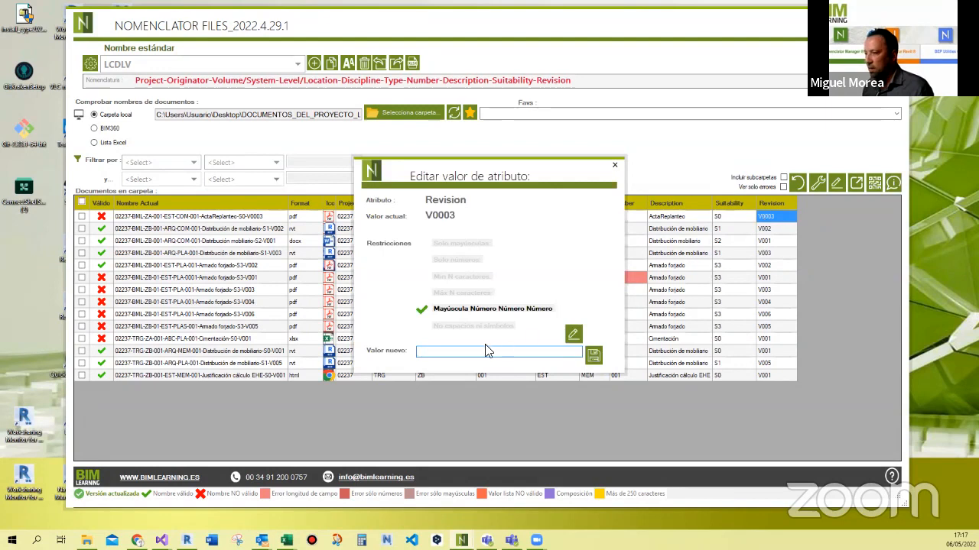
key(ctrl)
key(ctrl)
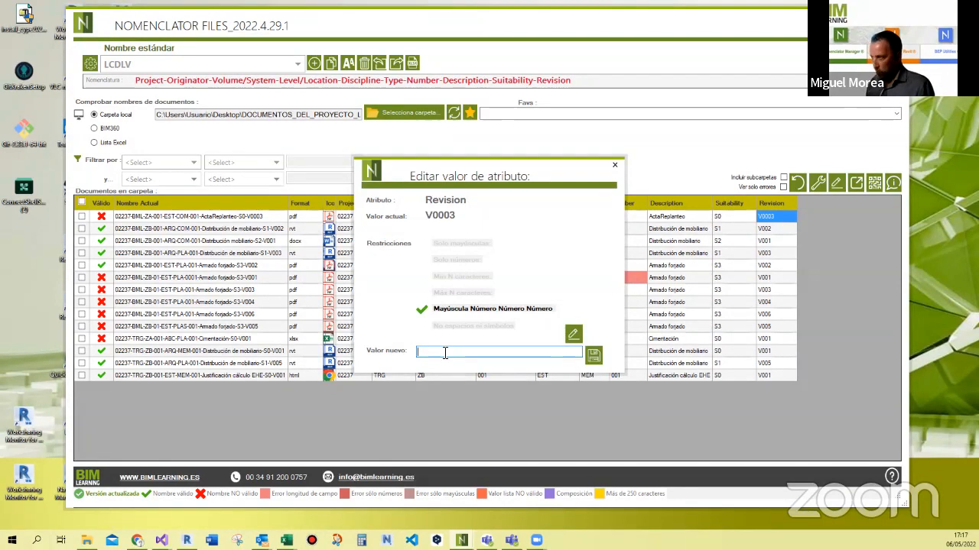
text(V00)
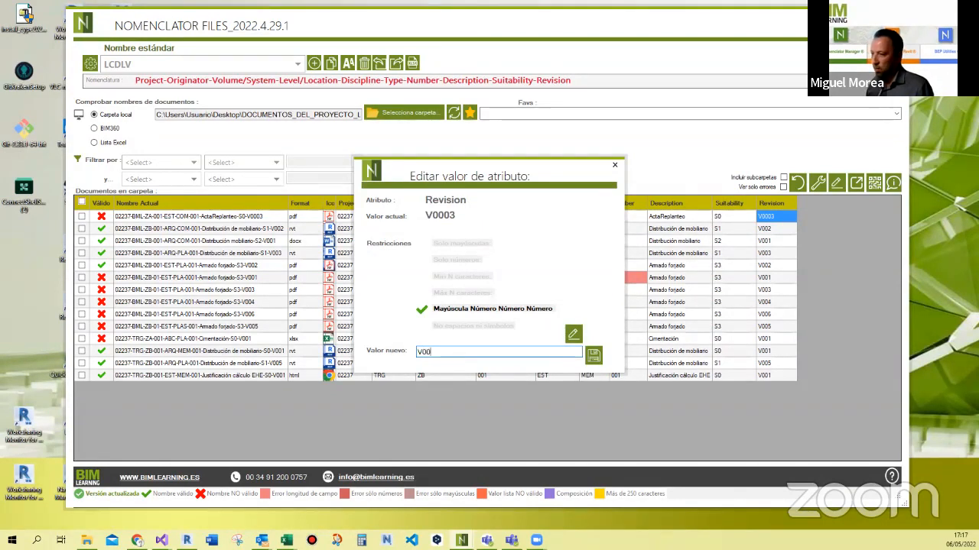
text(3)
key(Return)
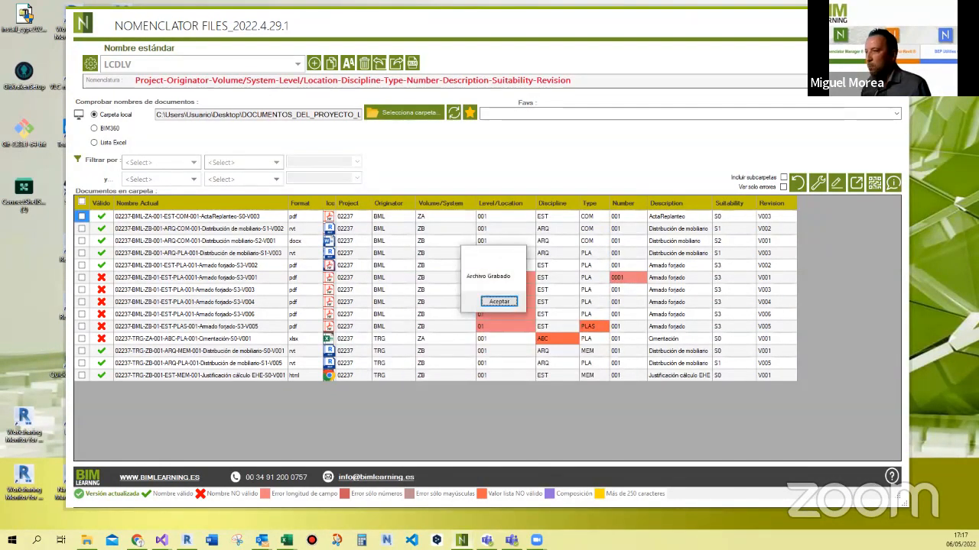
key(Return)
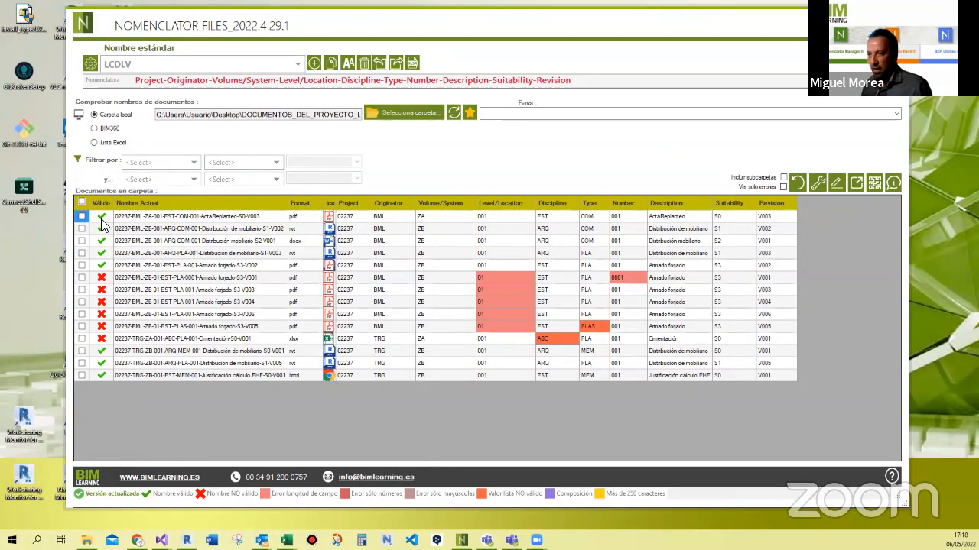
- Set Level/Location to 002 for the five Armado forjado documents with an invalid level, changing them together
mouse_move(511, 284)
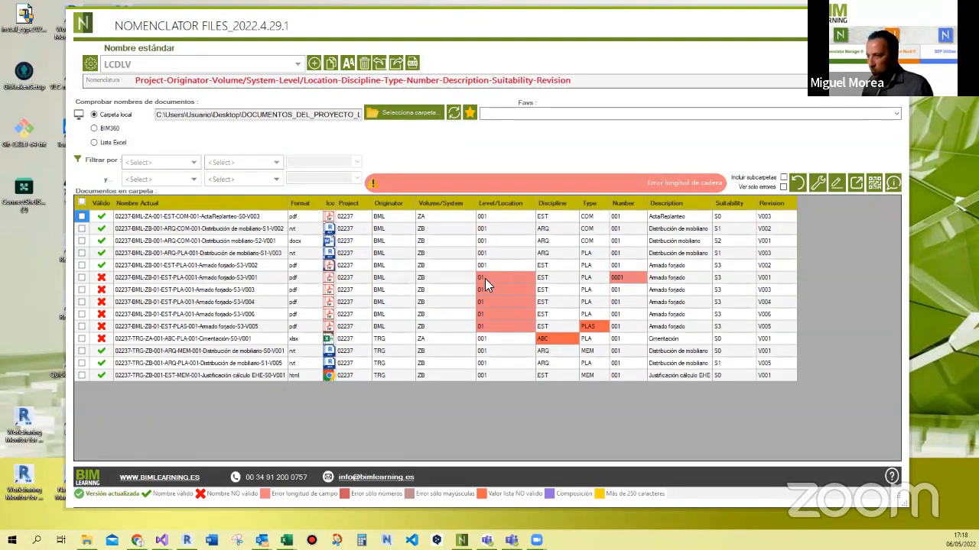
key(ctrl)
key(ctrl)
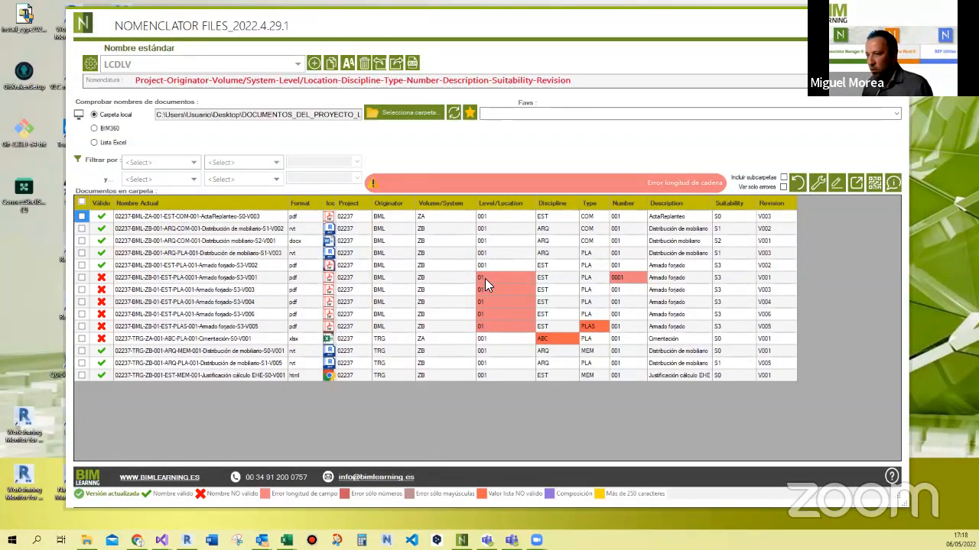
click(81, 278)
click(81, 289)
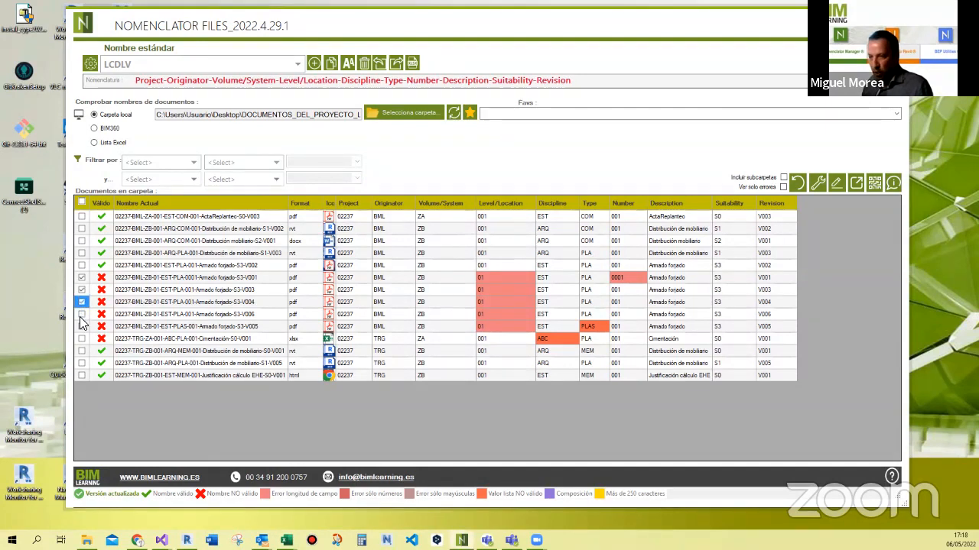
click(82, 302)
click(82, 315)
click(82, 327)
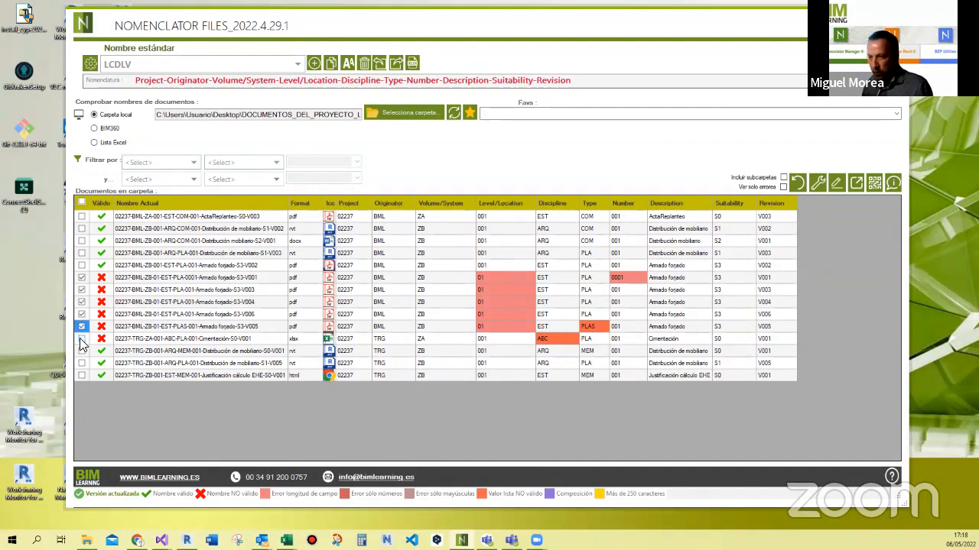
mouse_move(505, 303)
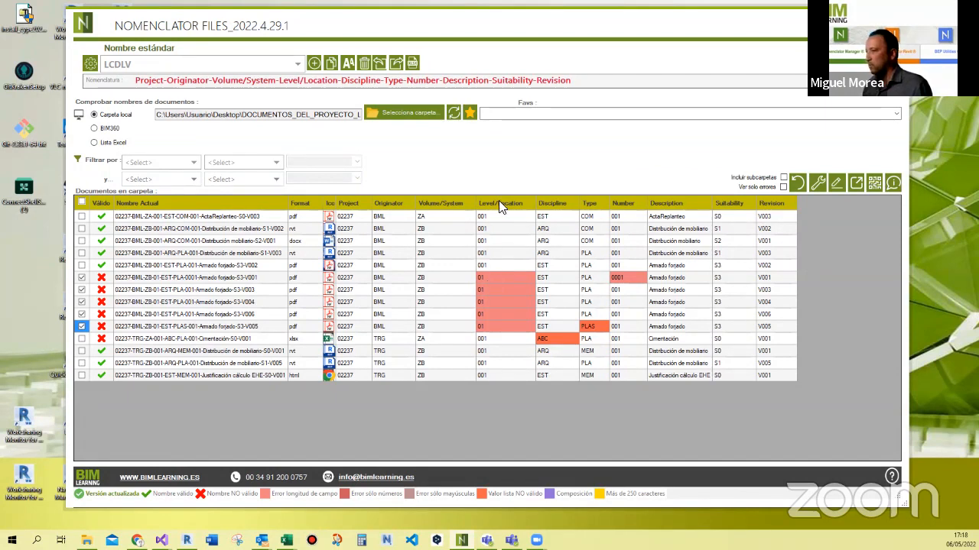
double_click(489, 277)
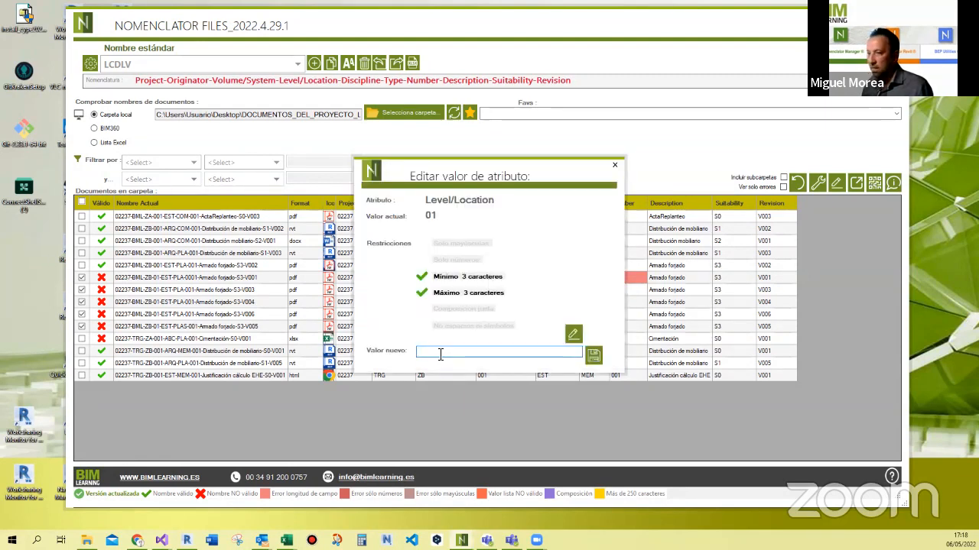
text(0)
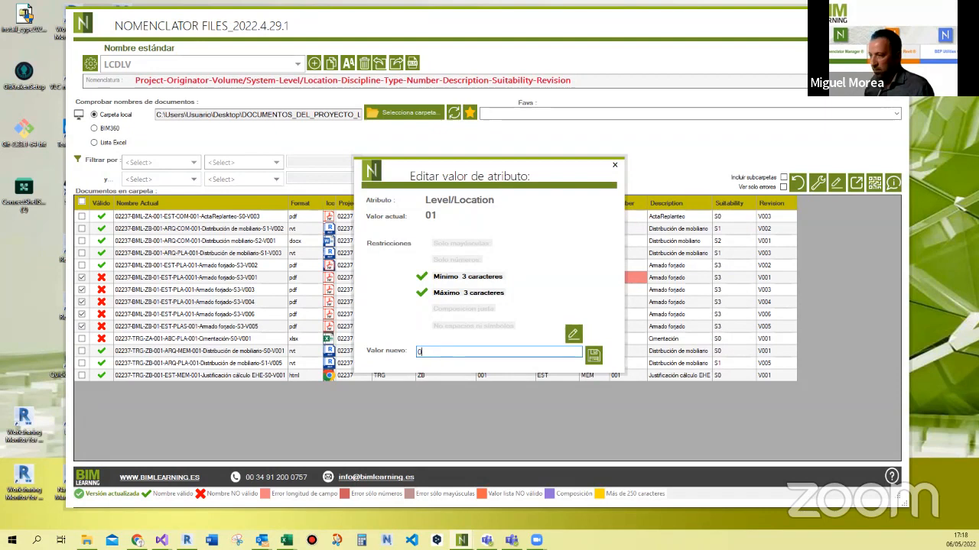
text(02)
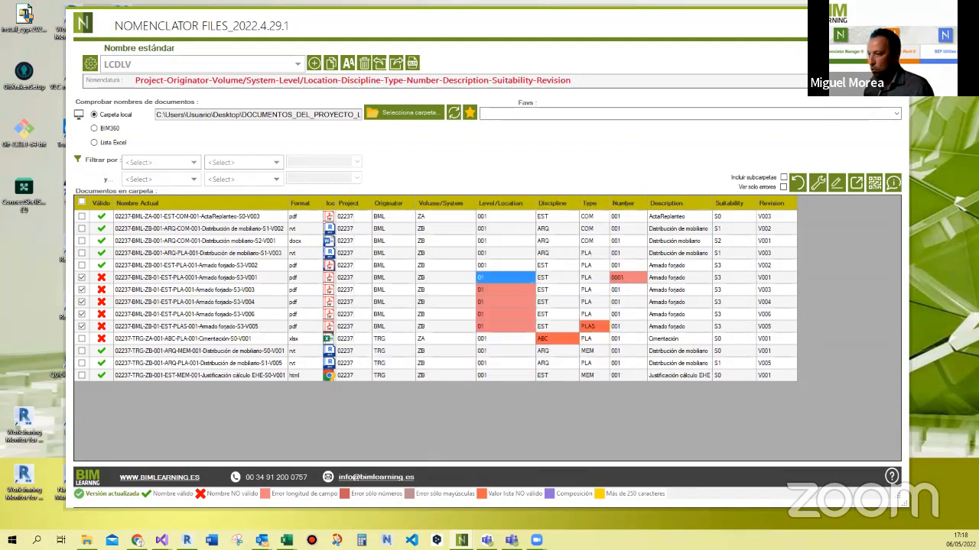
key(Return)
key(Return)
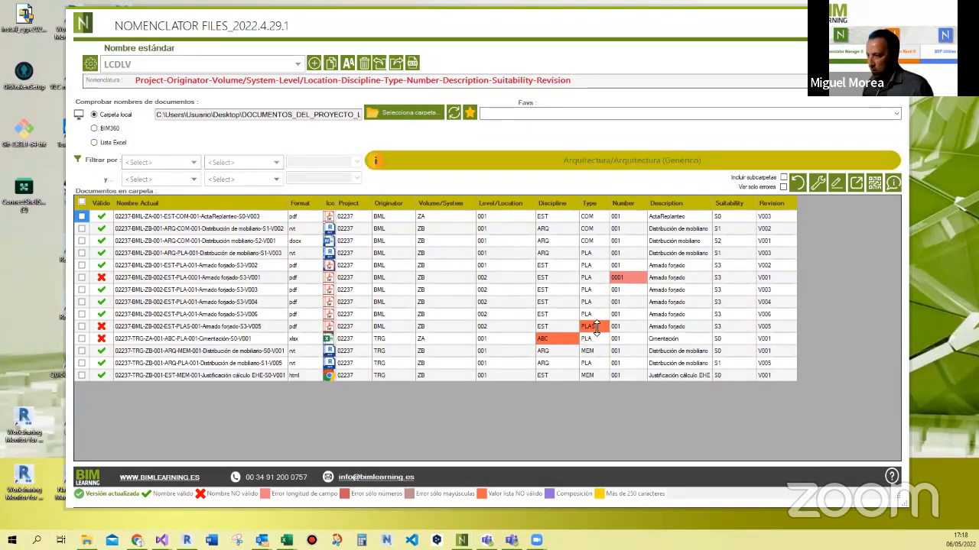
- Set the Number of the Armado forjado S3-V001 document to 001 and save it
double_click(628, 277)
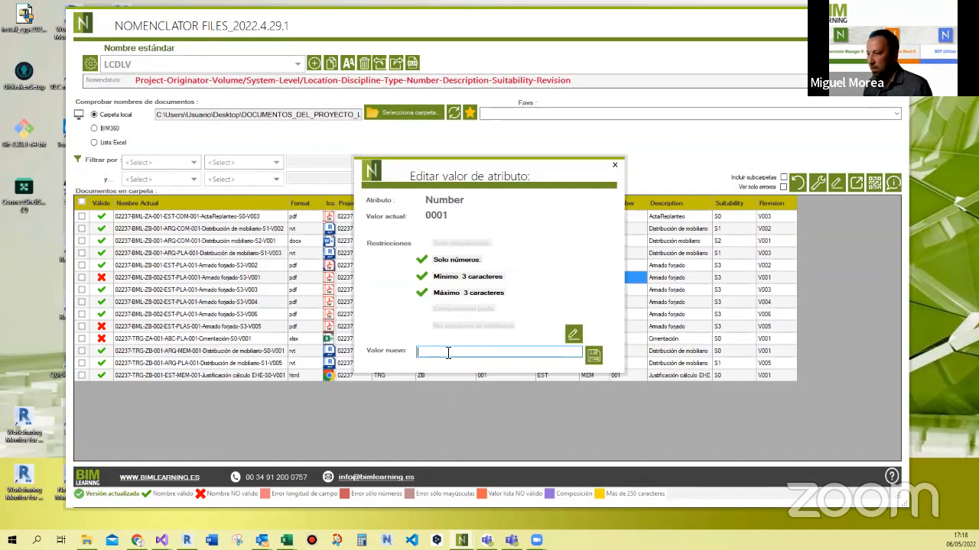
text(001)
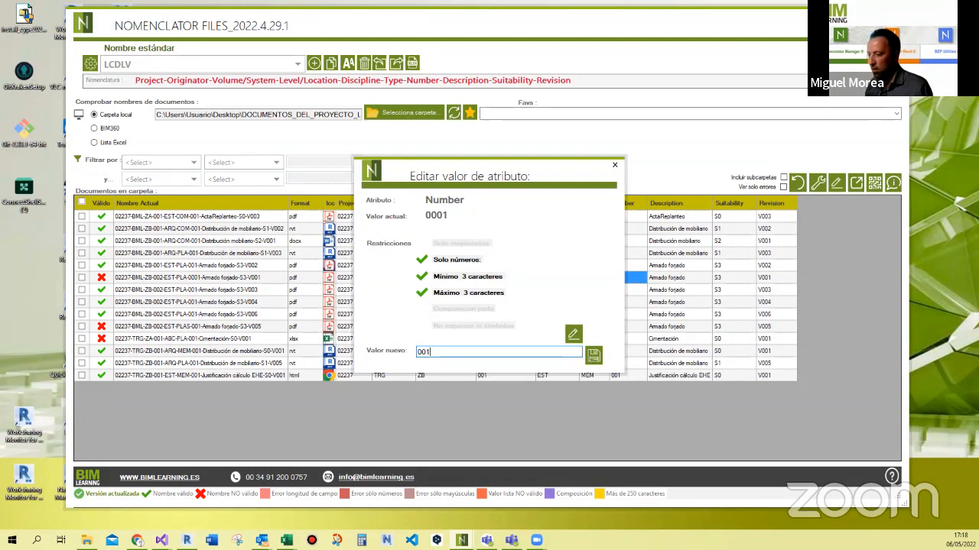
key(Return)
key(Return)
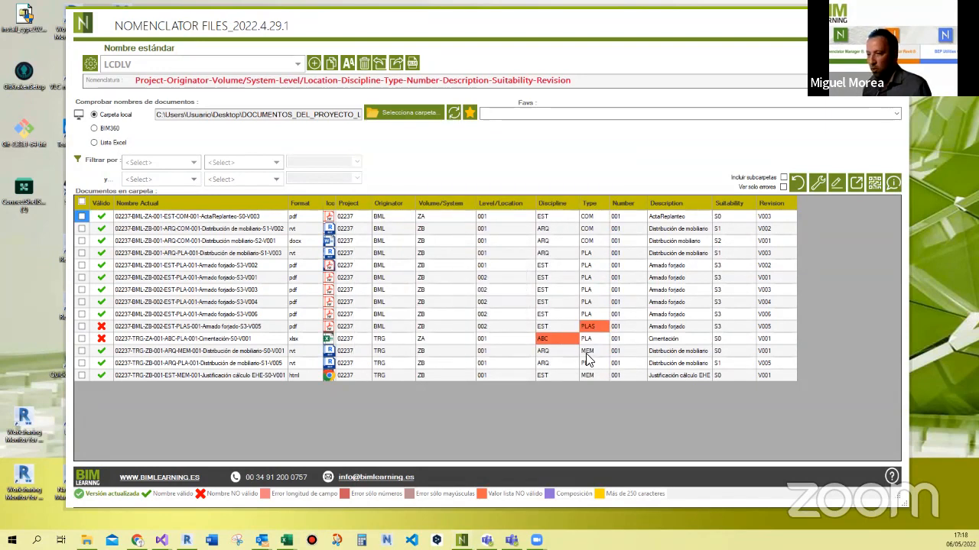
- Set the Type of the Armado forjado S3-V005 document to PLA/Plano/Plano from the value list
mouse_move(590, 333)
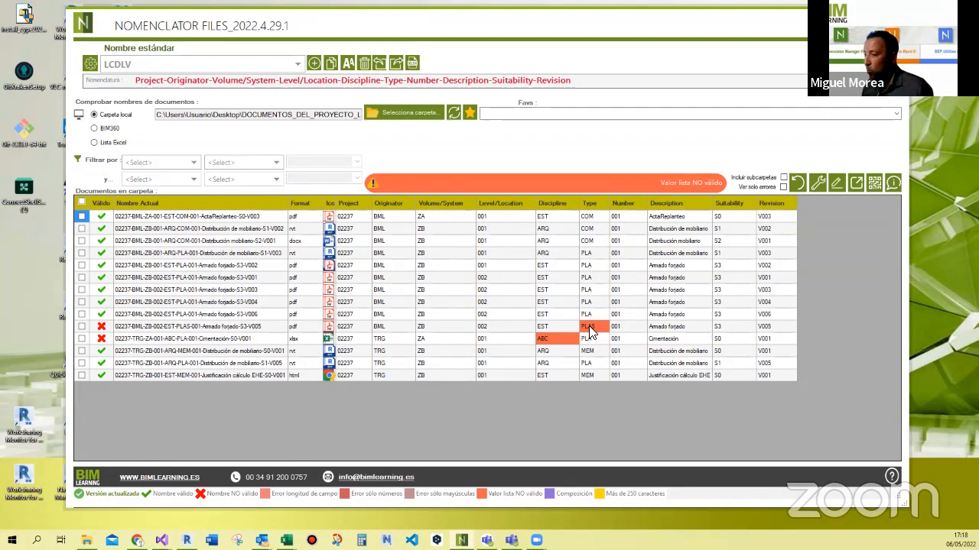
double_click(589, 333)
click(554, 360)
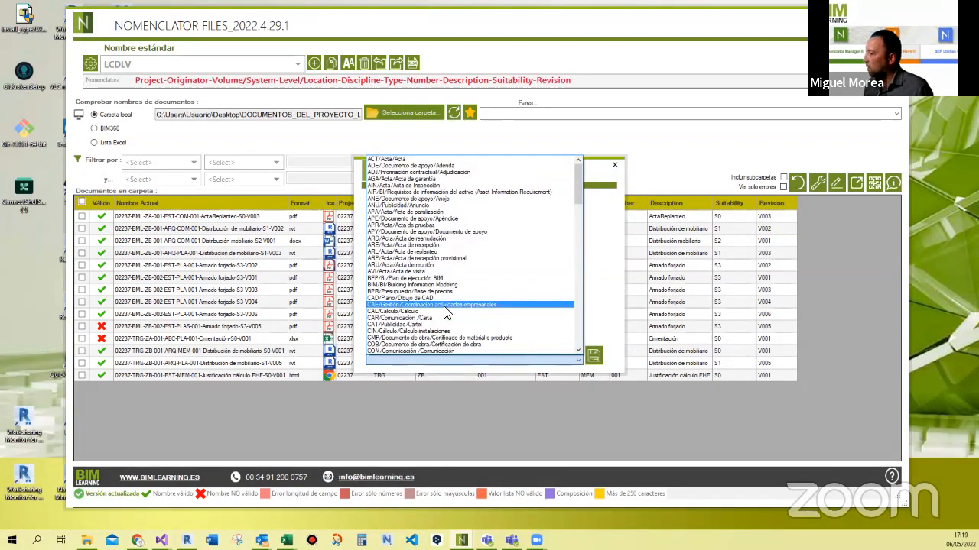
scroll(481, 321, down, 2)
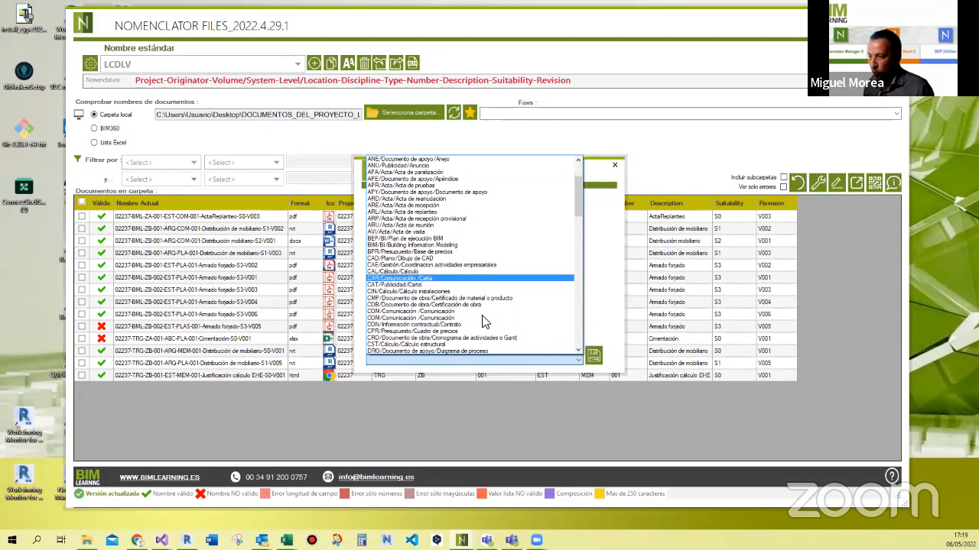
drag(580, 183, 601, 289)
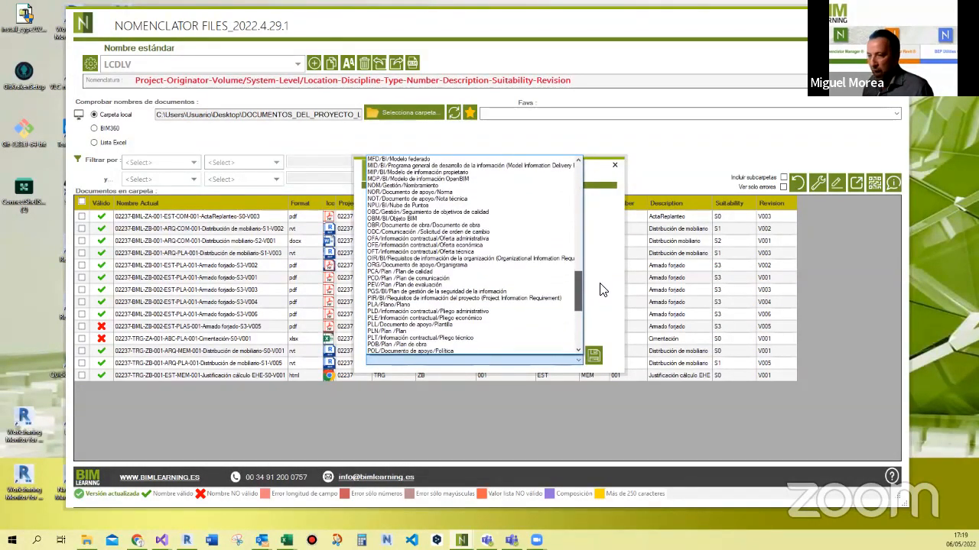
click(390, 306)
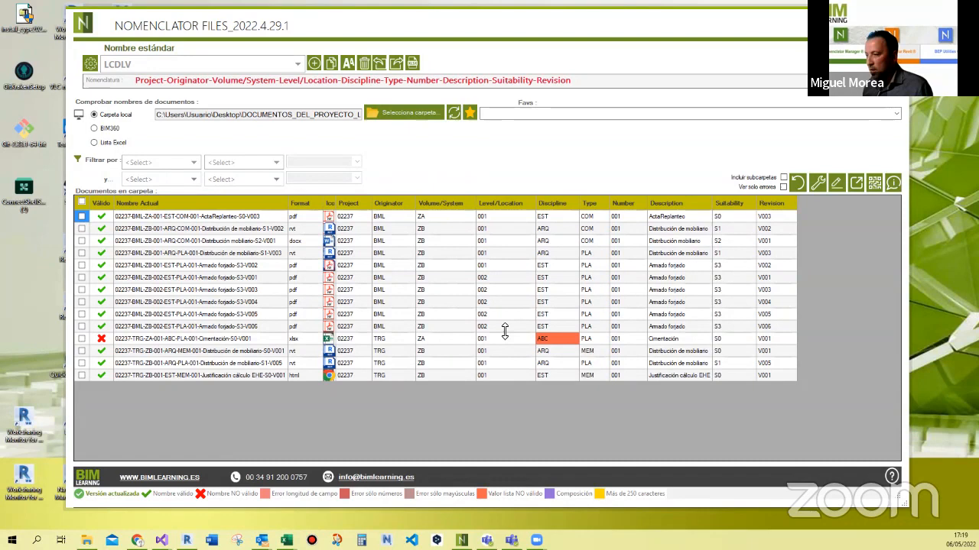
- Set the Discipline of the Cimentación document to EST/Estructuras/Estructuras (Genérico) and save it
double_click(547, 339)
click(552, 360)
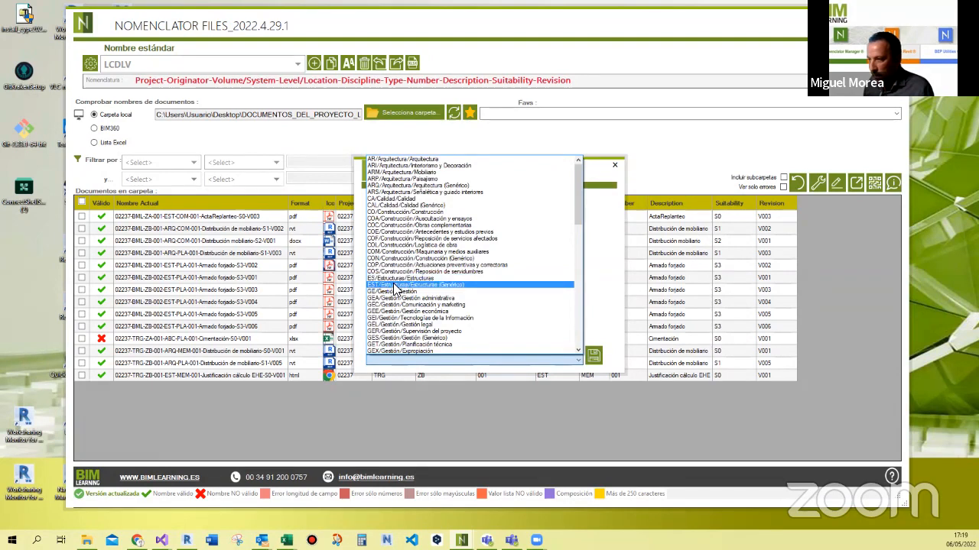
click(394, 285)
click(588, 357)
key(Return)
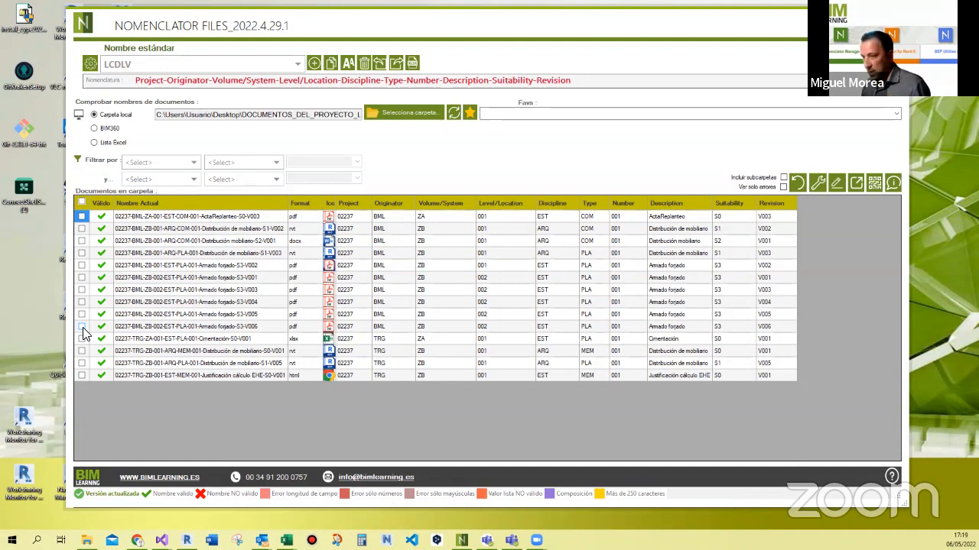
- View the Armado forjado S3-V001 PDF and the Distribución mobiliario Word document from the list, and close the Word document
double_click(331, 281)
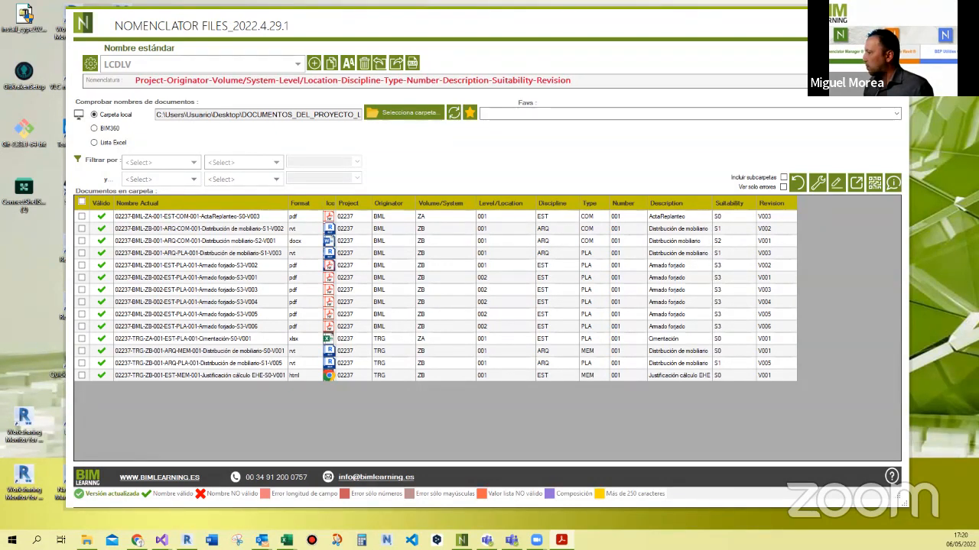
click(329, 242)
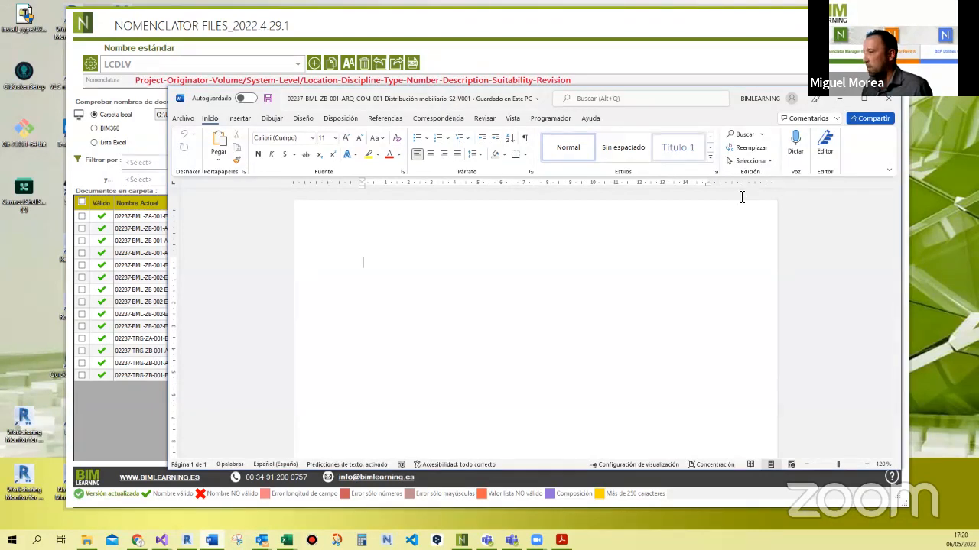
click(889, 104)
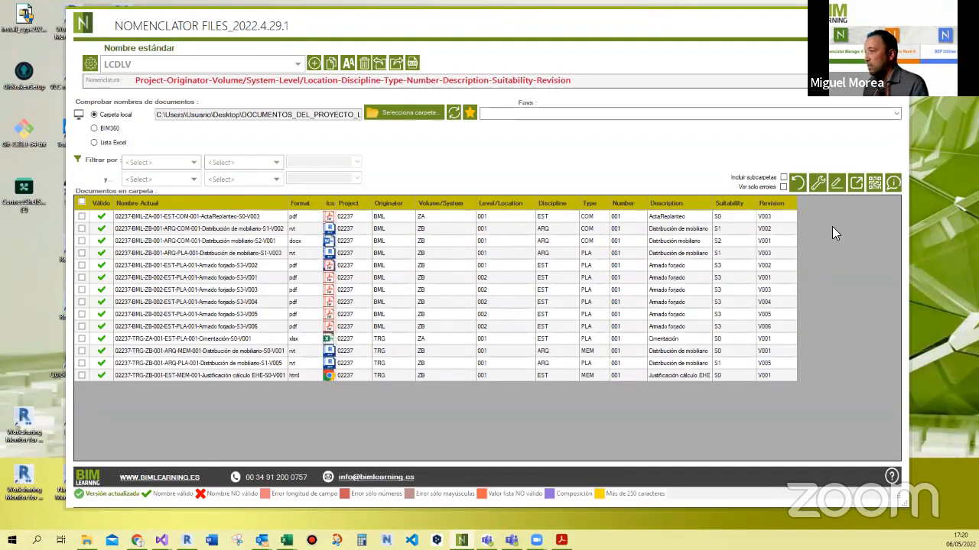
- Include subfolders in the document check and open the name of DocumentoEnSubcarpeta1Modificado+v3+ for editing
click(783, 177)
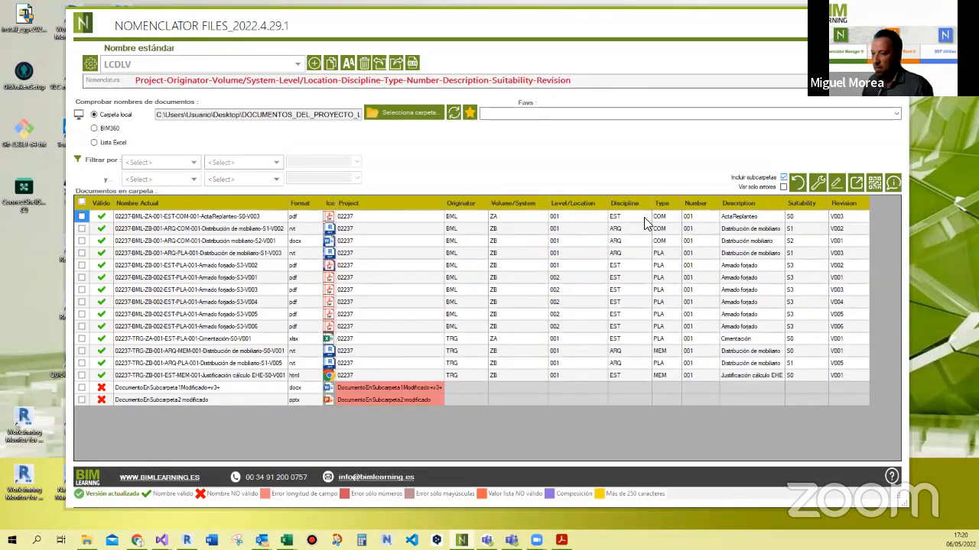
mouse_move(419, 393)
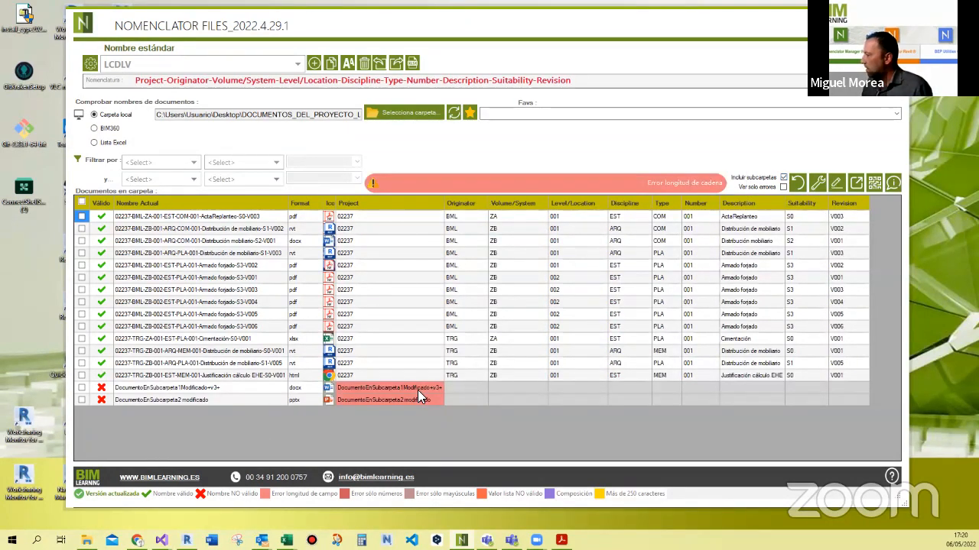
mouse_move(252, 395)
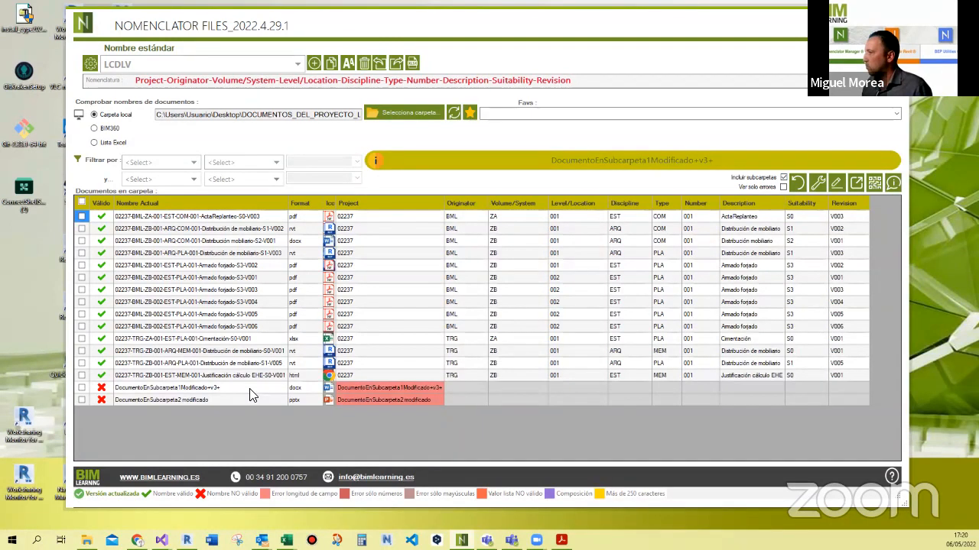
mouse_move(361, 391)
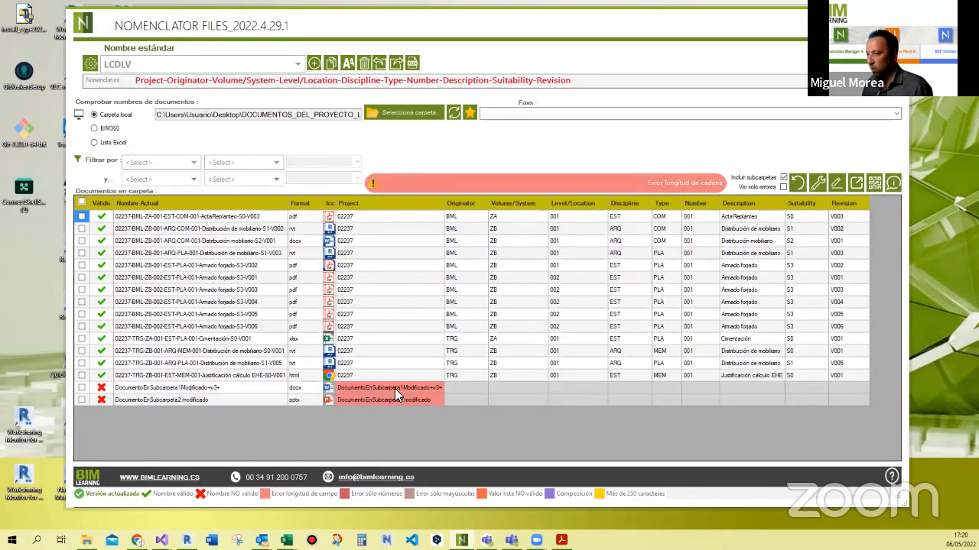
mouse_move(169, 398)
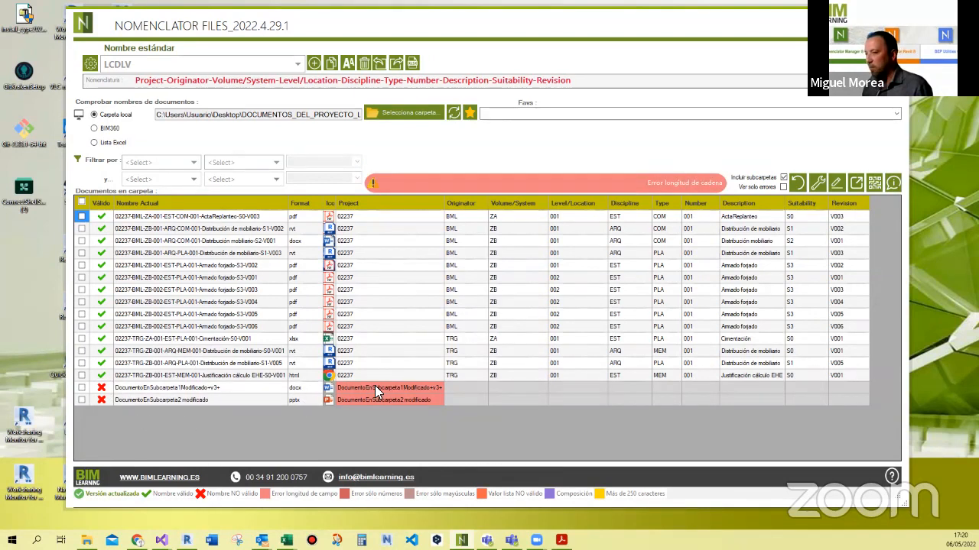
double_click(226, 389)
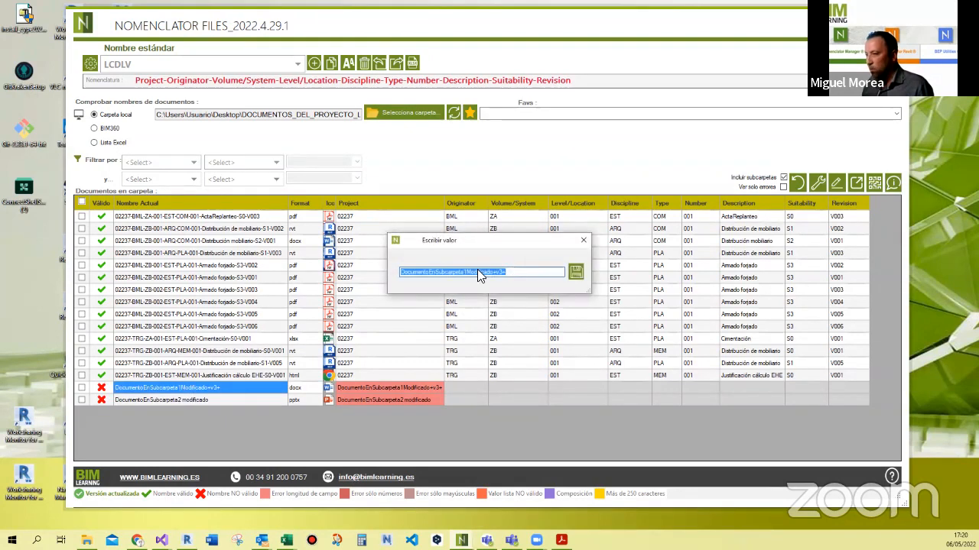